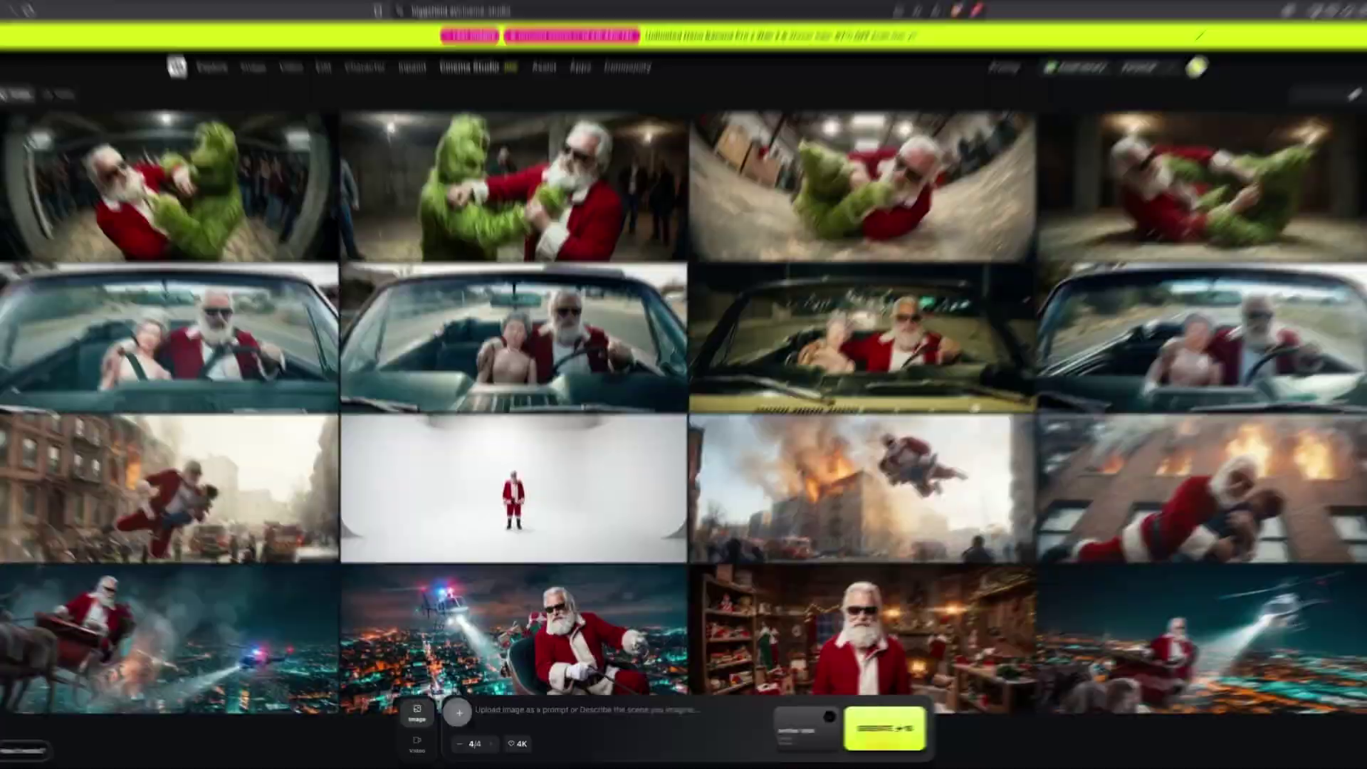
# Attach the Santa portrait, write the rooftop Christmas noir prompt, and pick Panavision Millennium DXL2.
pyautogui.click(461, 714)
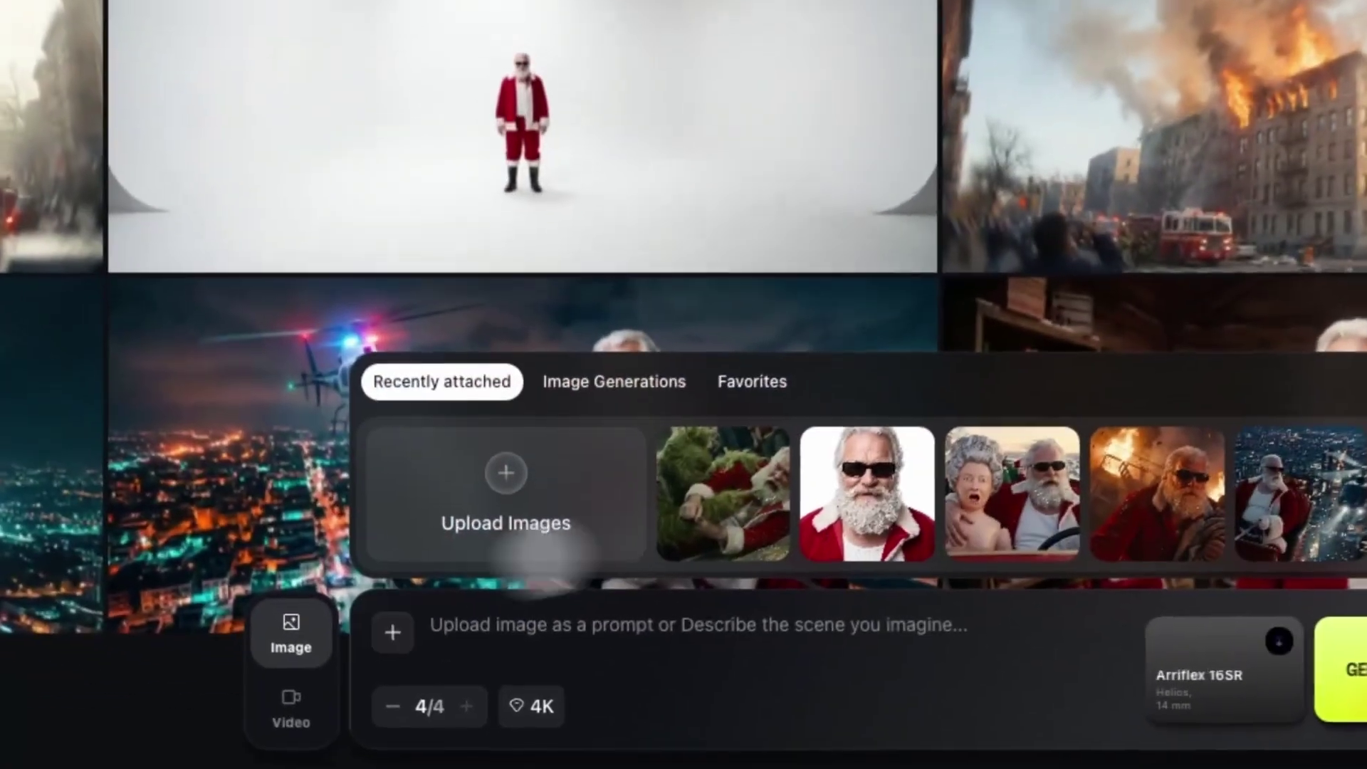
pyautogui.click(654, 630)
pyautogui.click(647, 618)
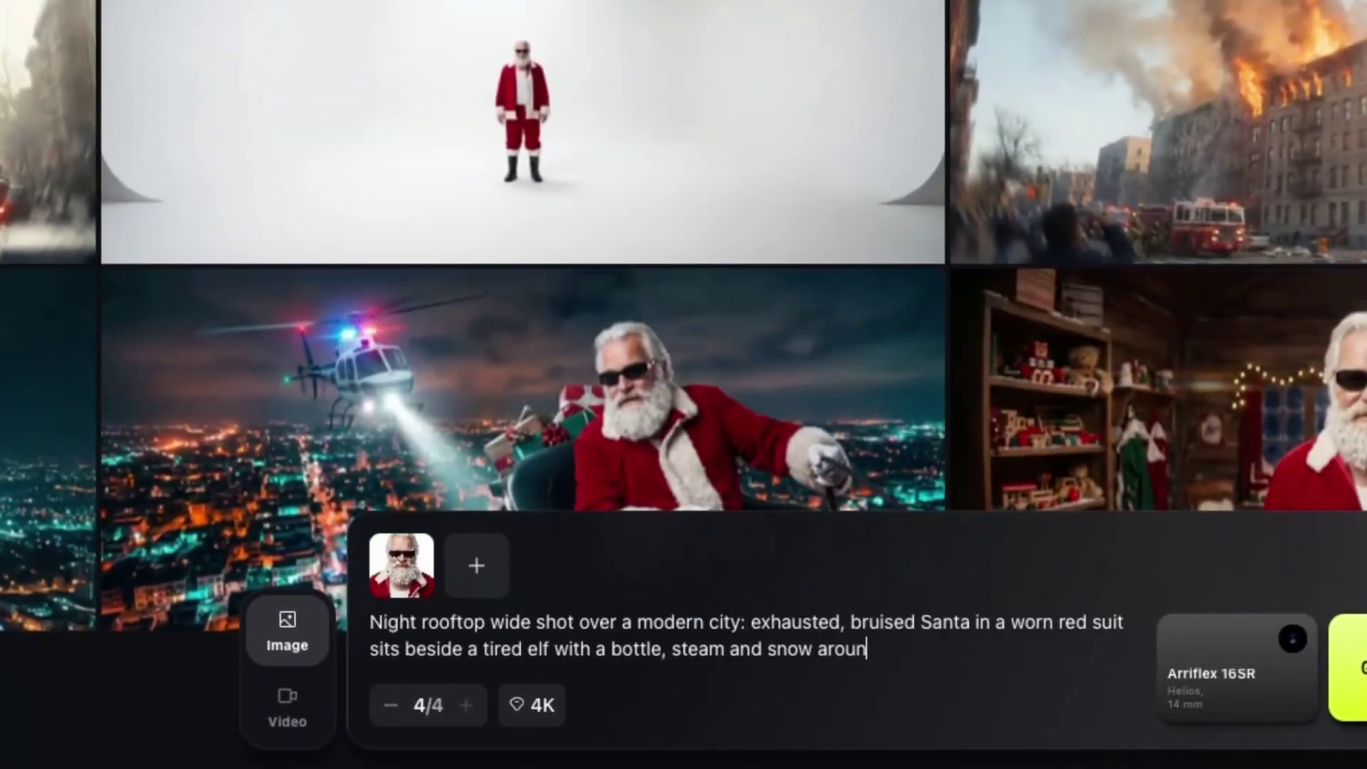
pyautogui.write('et melancholic Christmas noir mood')
pyautogui.click(1238, 668)
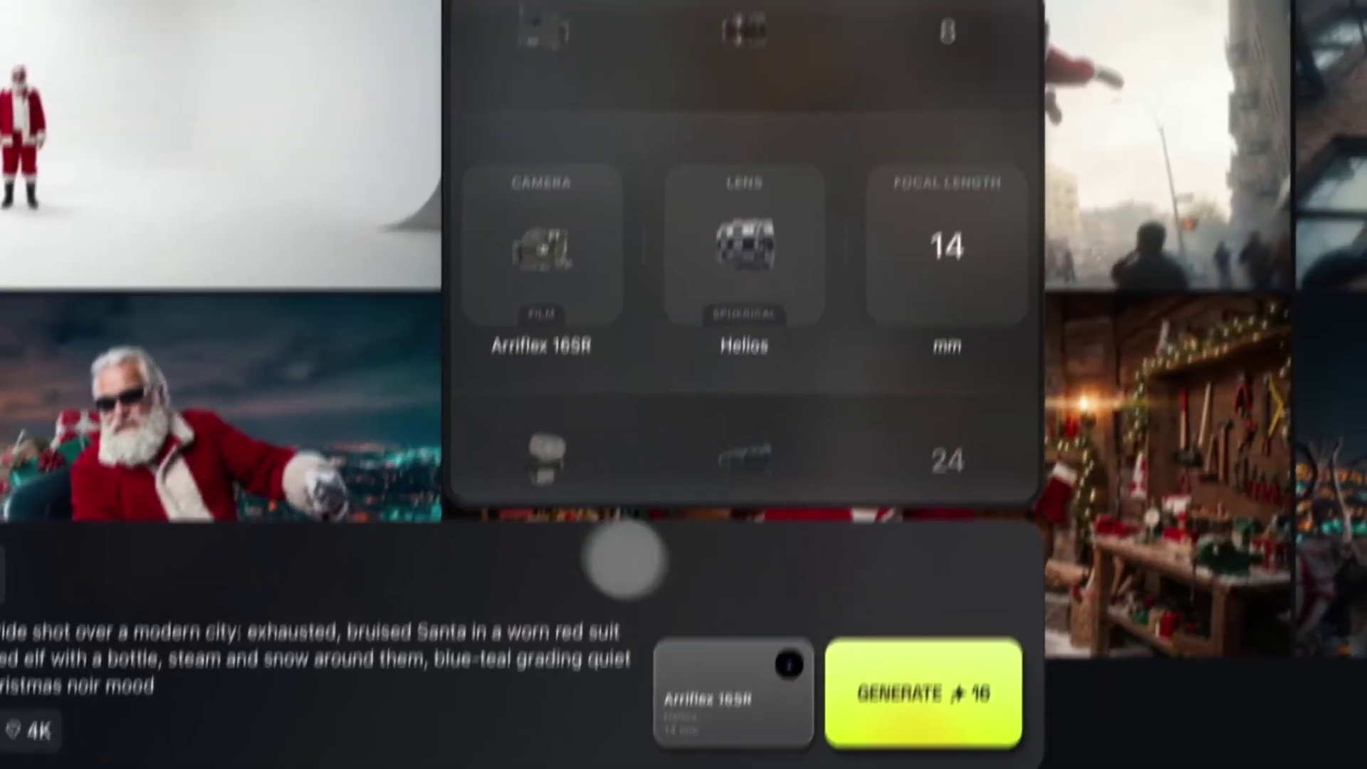
pyautogui.click(516, 579)
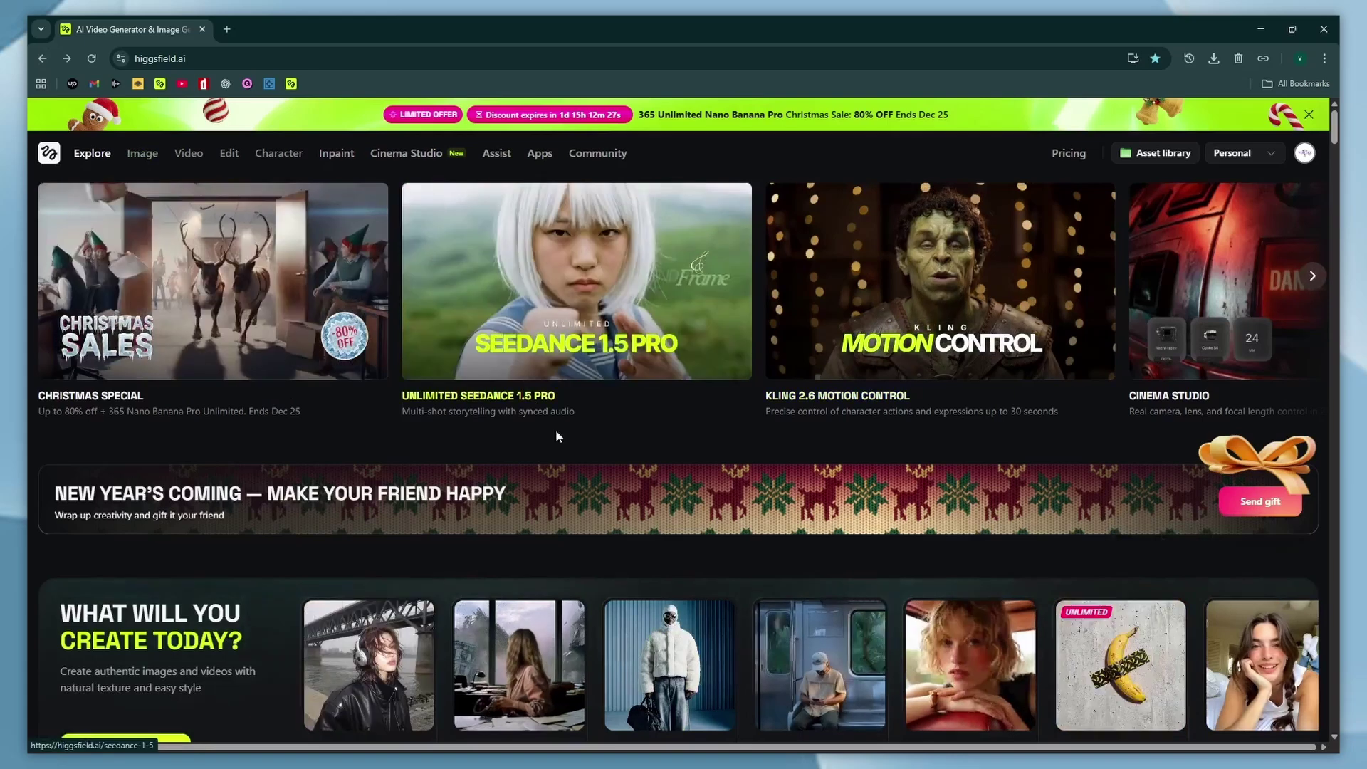
# Open the Cinema Studio generator and preview its Camera Movements feature.
pyautogui.hscroll(4, 652, 358)
pyautogui.hscroll(3, 651, 352)
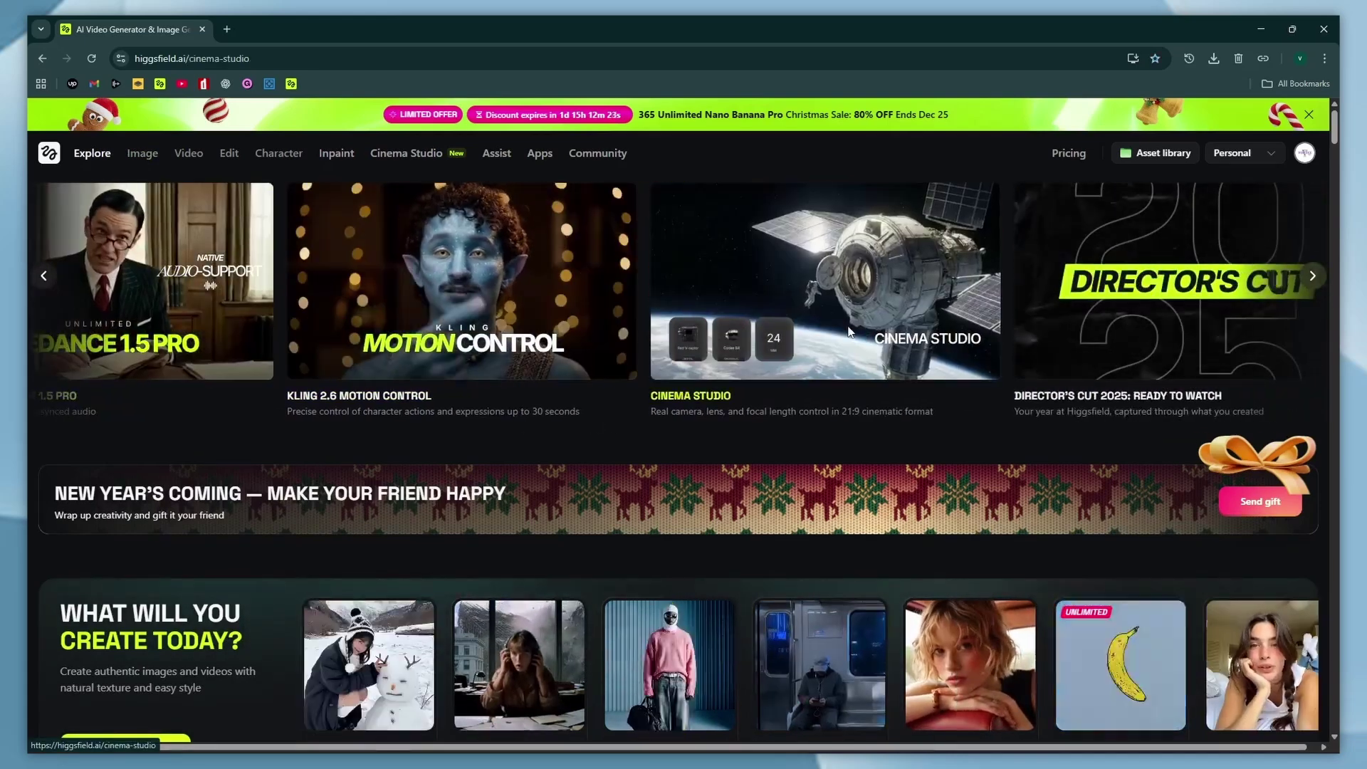
pyautogui.click(849, 330)
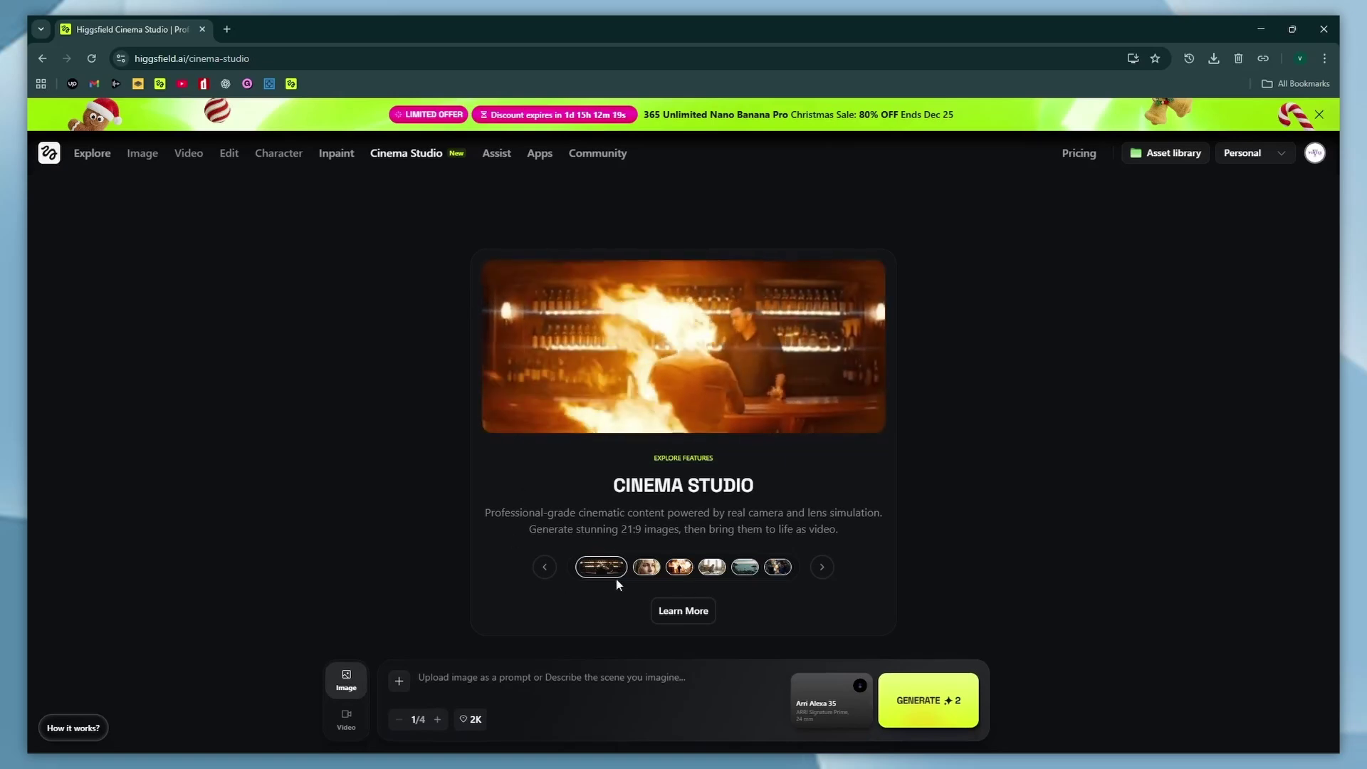
pyautogui.click(712, 567)
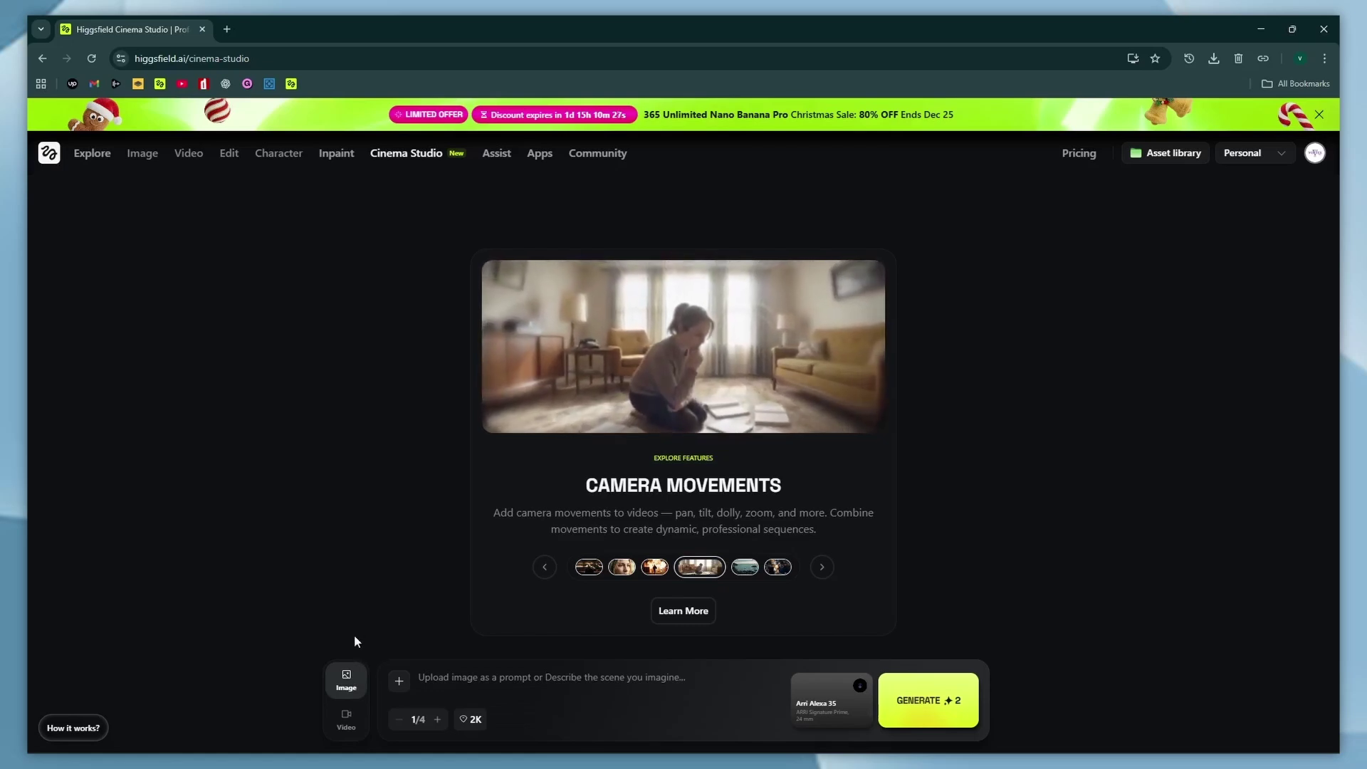
# Paste ChatGPT's cliff-top blonde man description into the image prompt as plain text.
pyautogui.rightClick(485, 682)
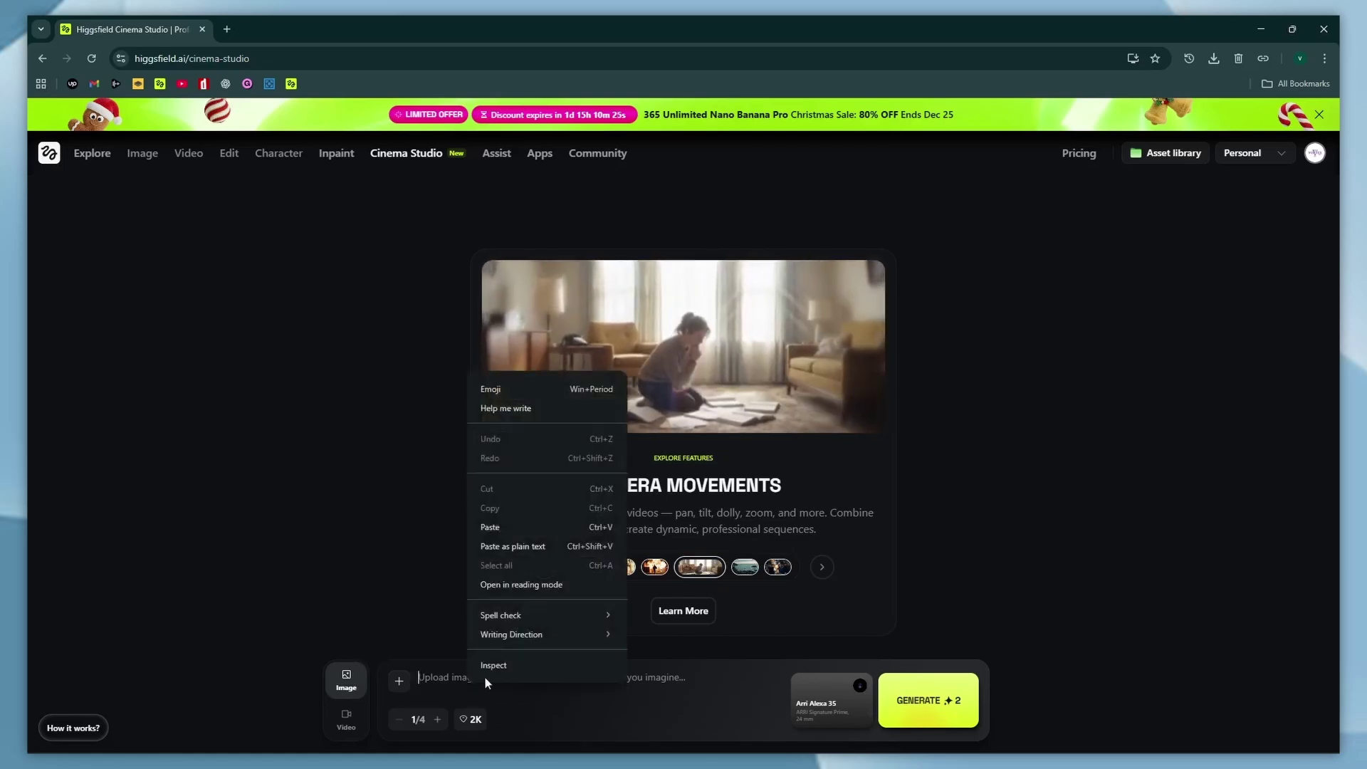
pyautogui.click(527, 546)
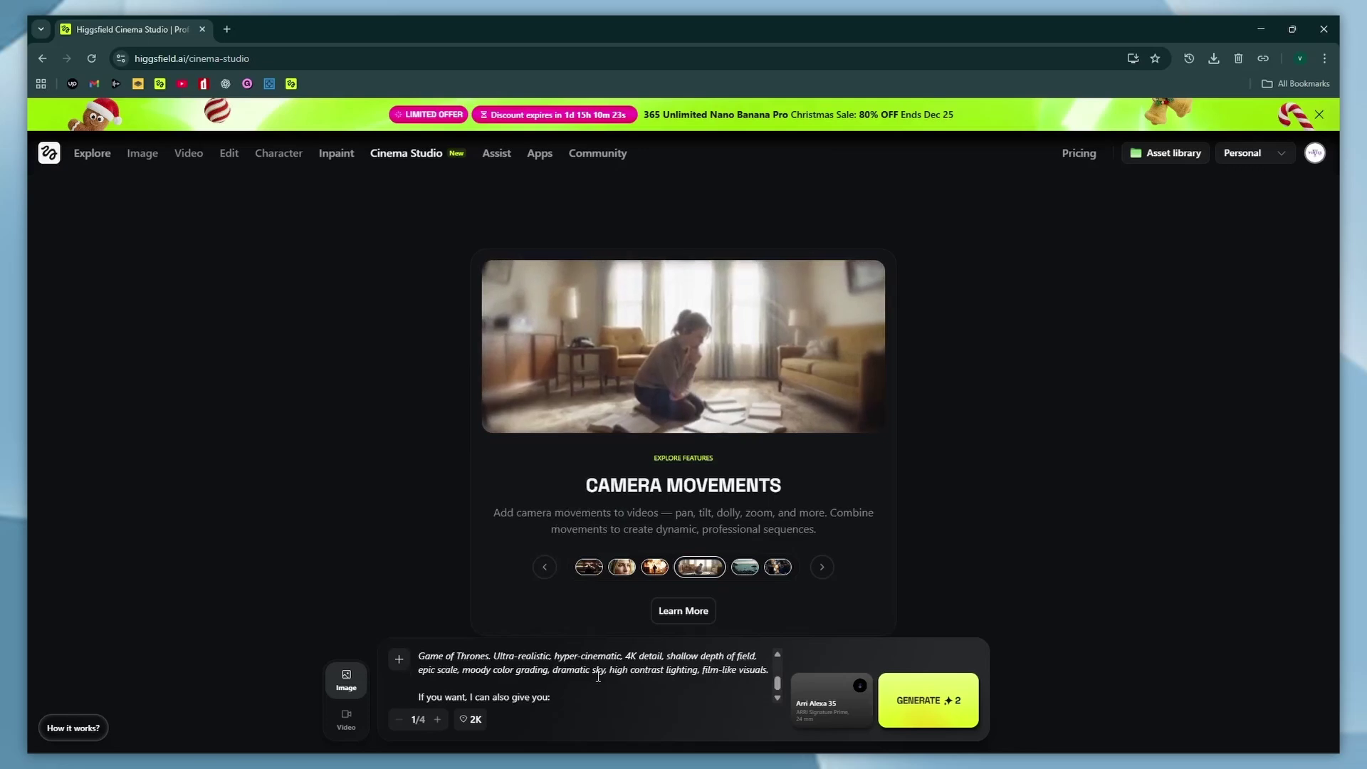
pyautogui.scroll(5, 629, 667)
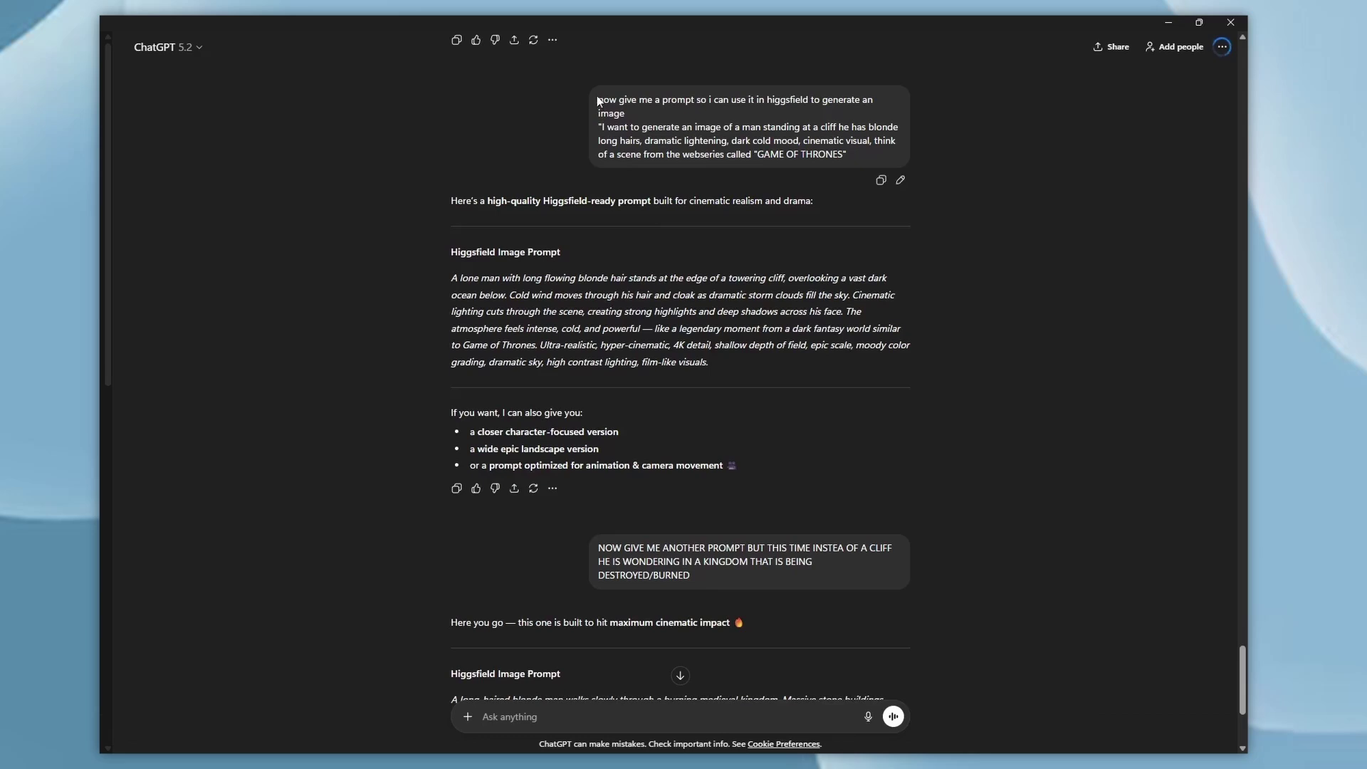
pyautogui.moveTo(596, 100); pyautogui.dragTo(763, 125)
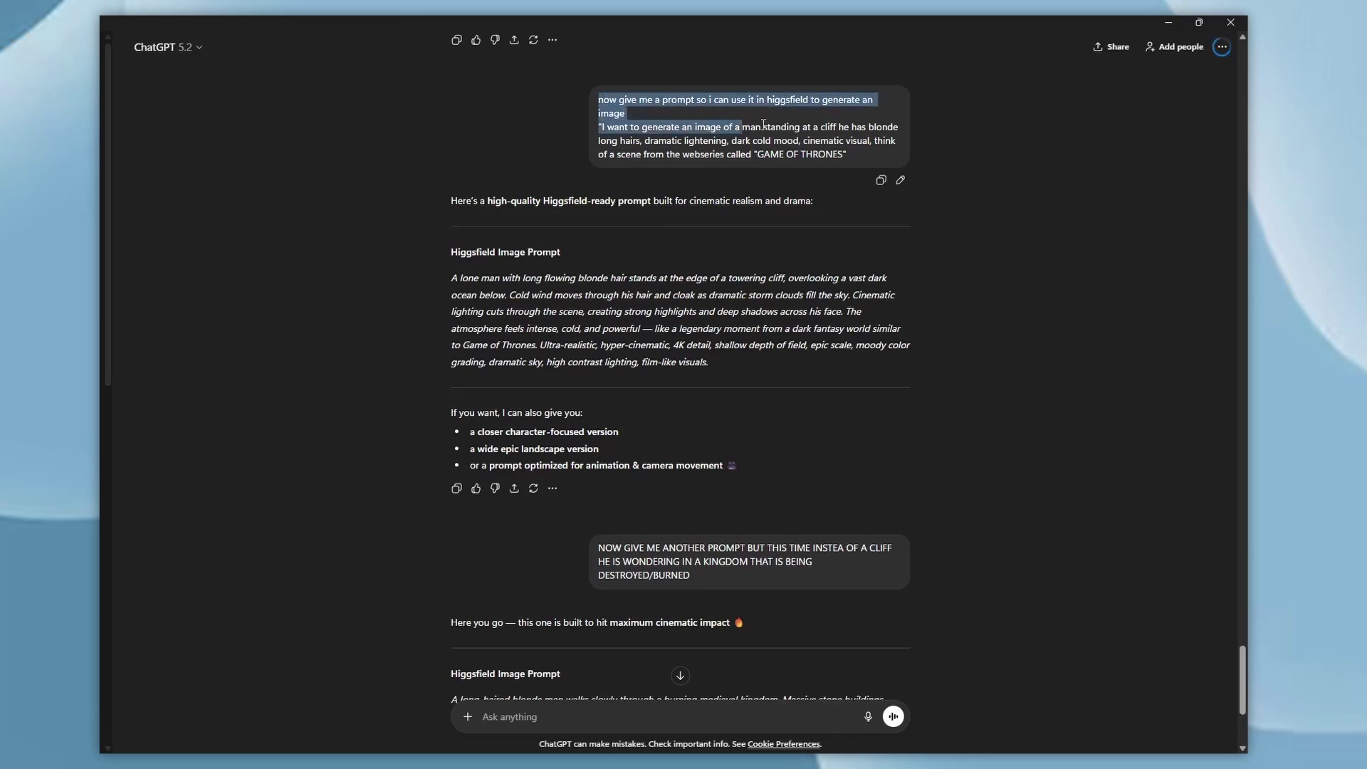
pyautogui.moveTo(884, 122); pyautogui.dragTo(900, 160)
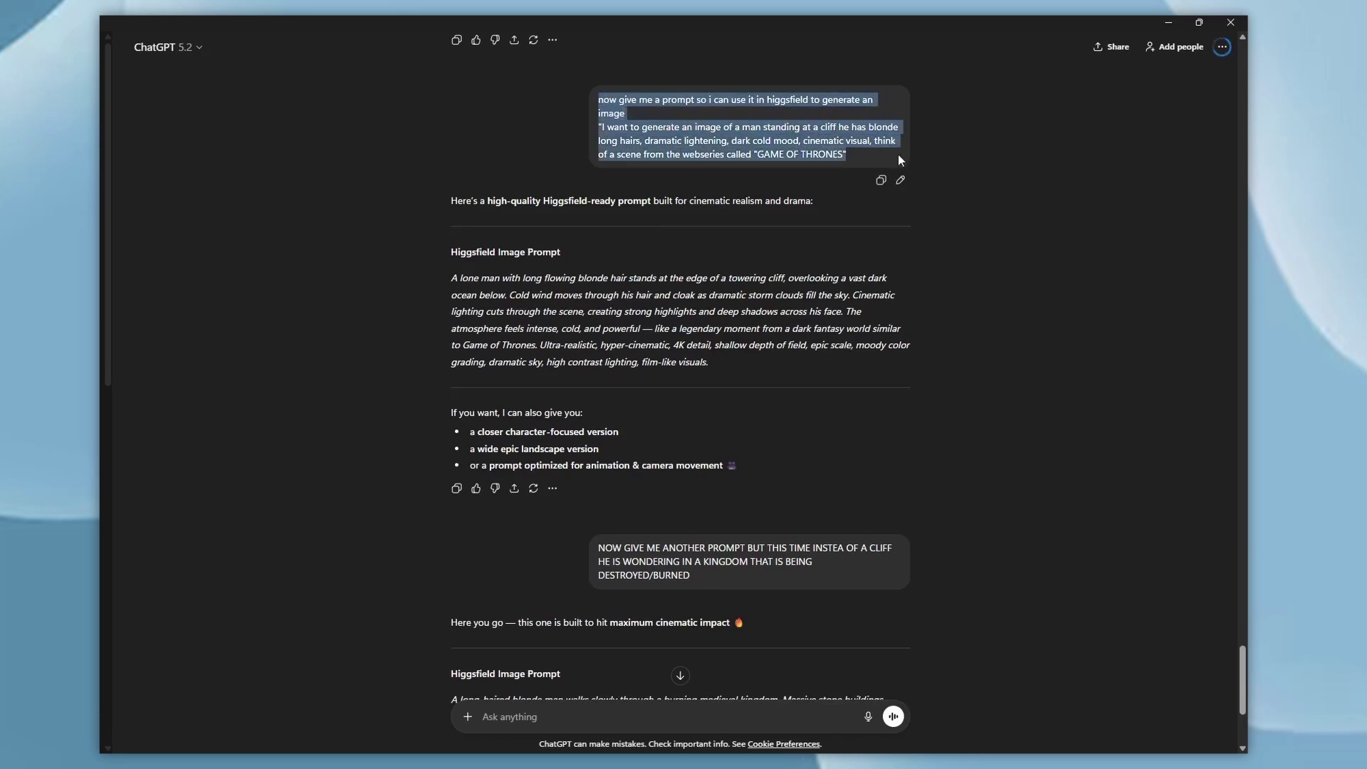
pyautogui.click(574, 167)
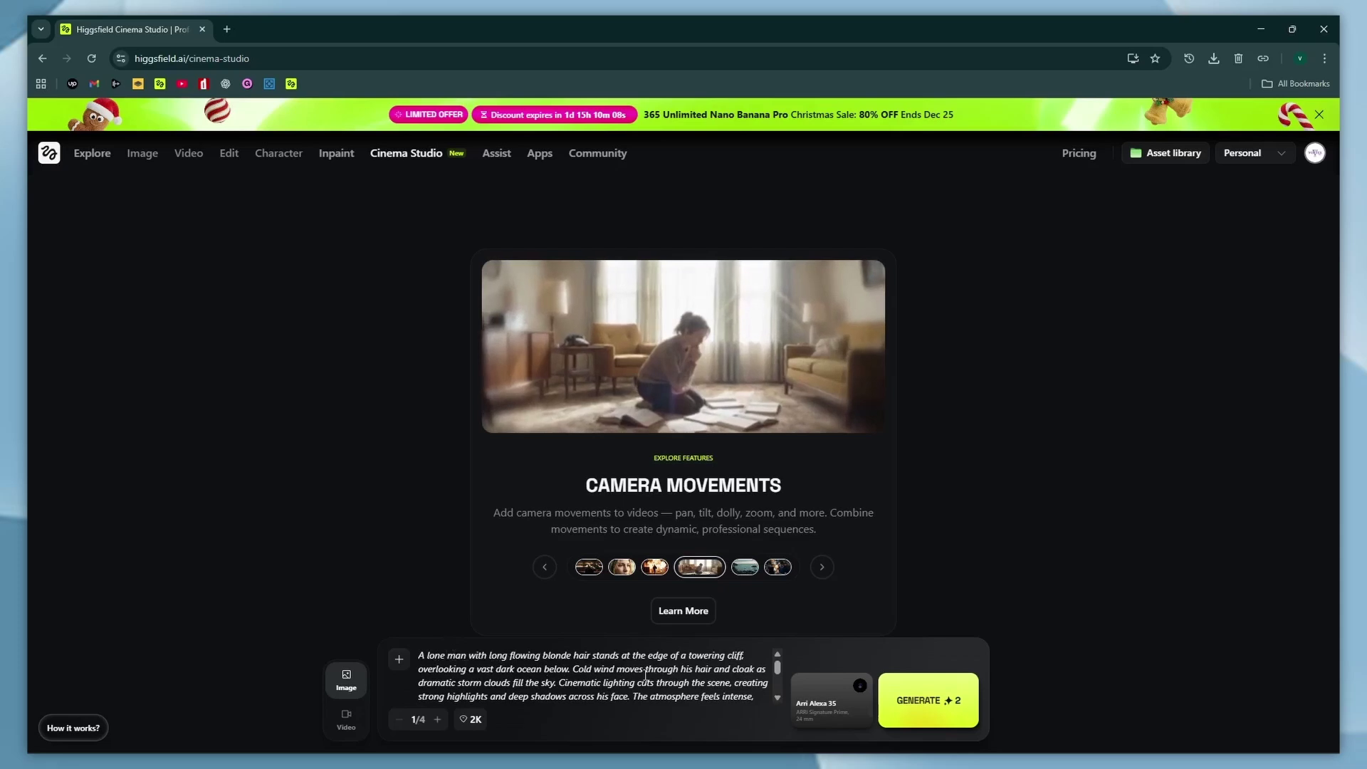
# Switch the image output resolution from 2K to 4K, then bring up the camera and lens card.
pyautogui.scroll(-3, 645, 675)
pyautogui.scroll(3, 457, 680)
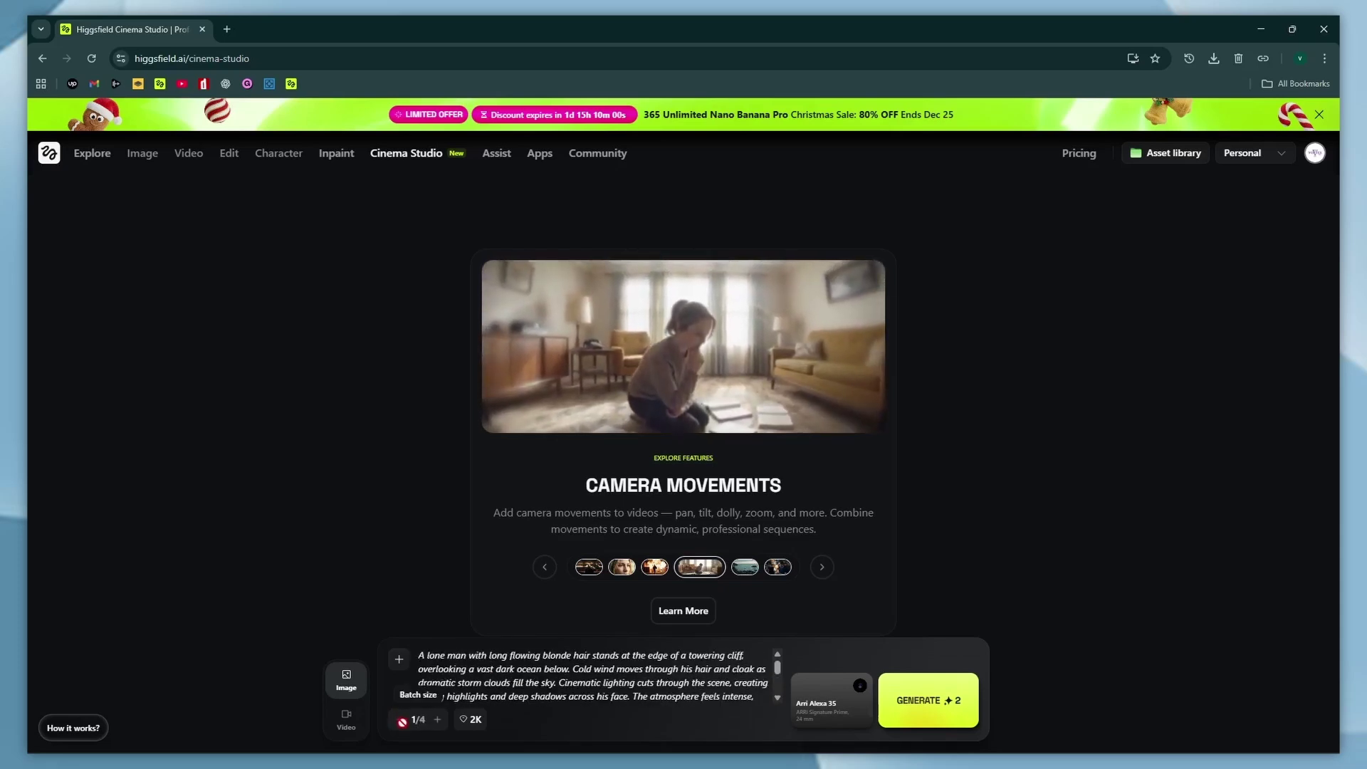
pyautogui.click(468, 719)
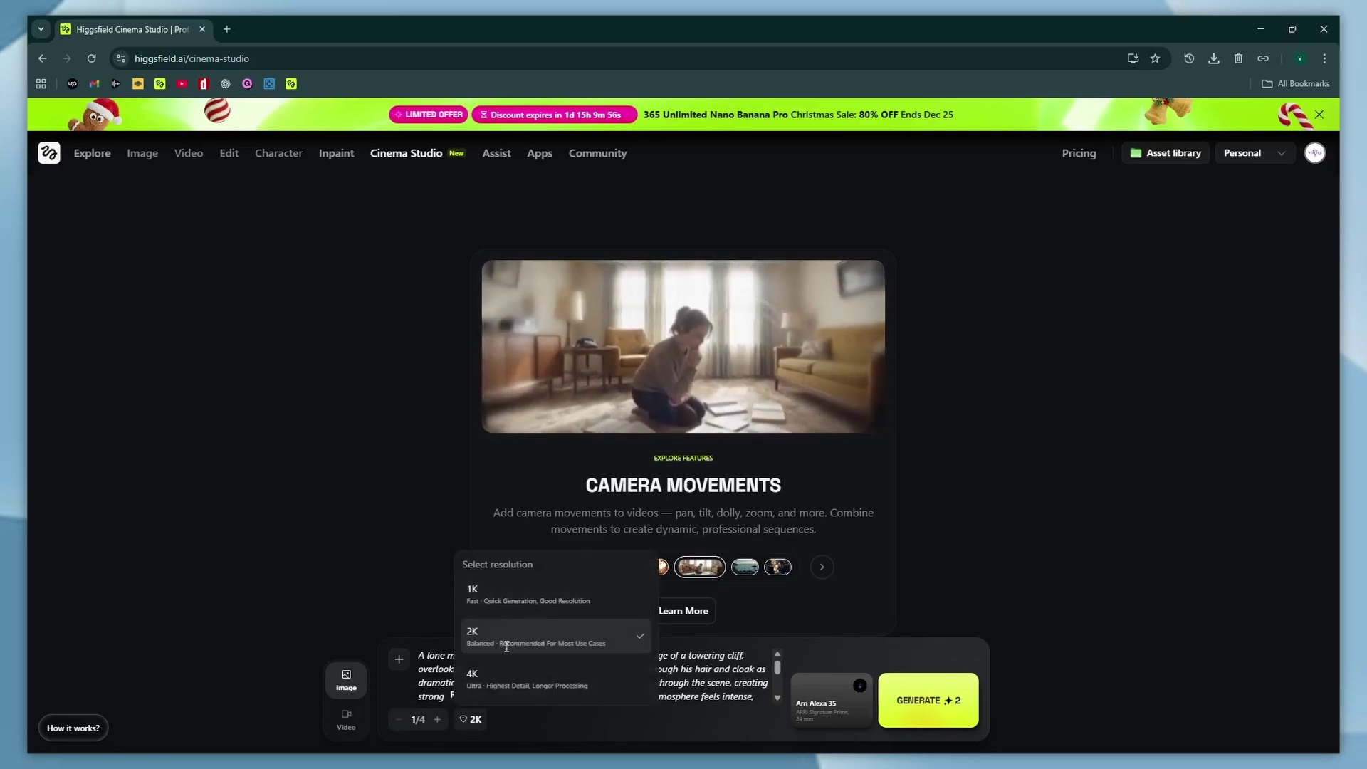
pyautogui.click(514, 674)
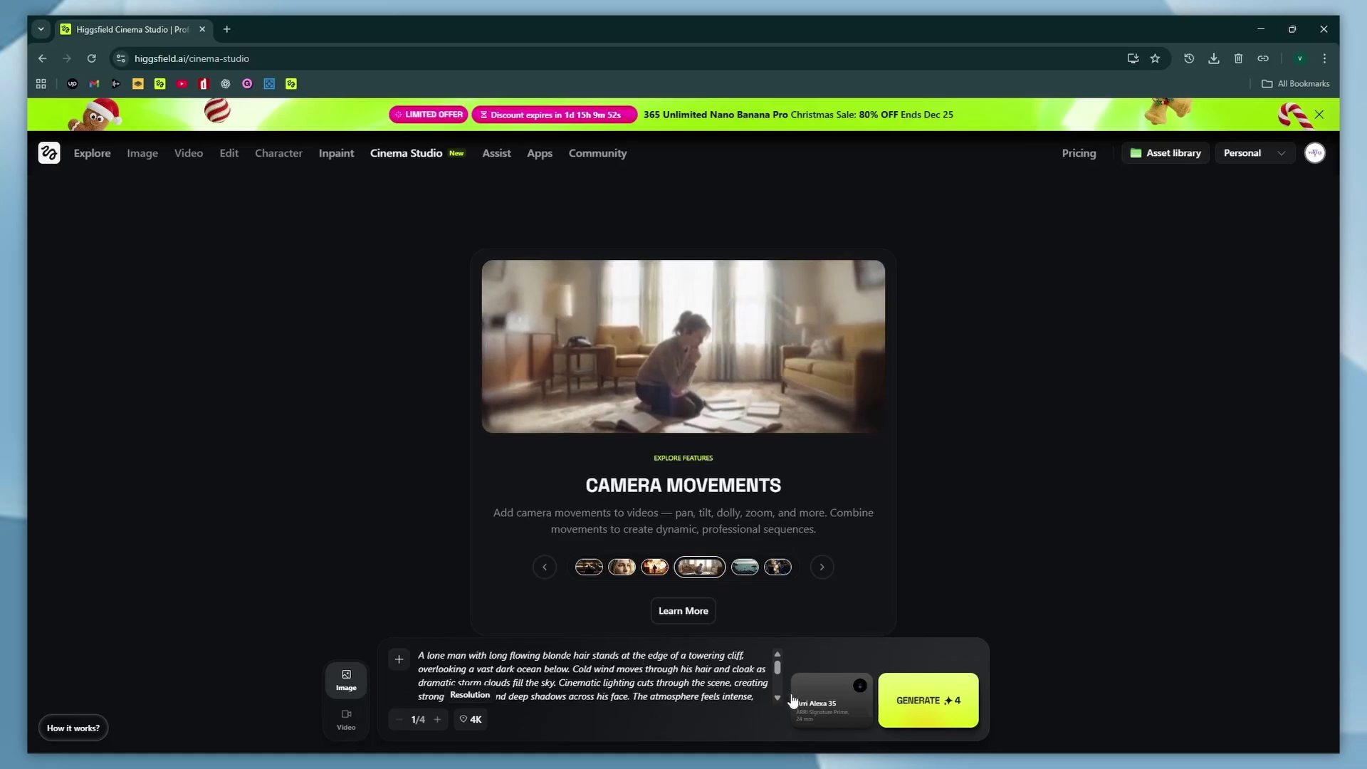
pyautogui.click(828, 694)
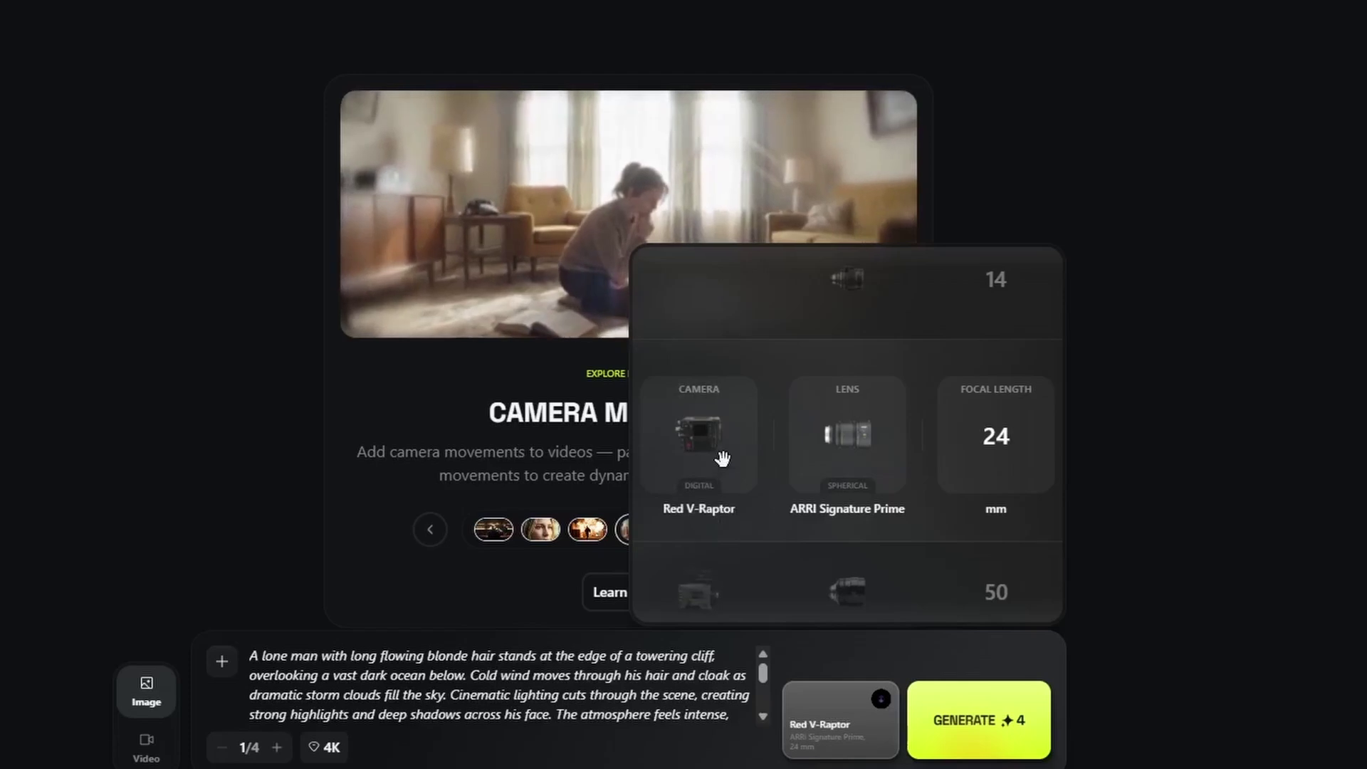
# Choose IMAX Film Camera with ARRI Signature Prime 24 mm and generate the cliff image.
pyautogui.moveTo(690, 368); pyautogui.dragTo(709, 469)
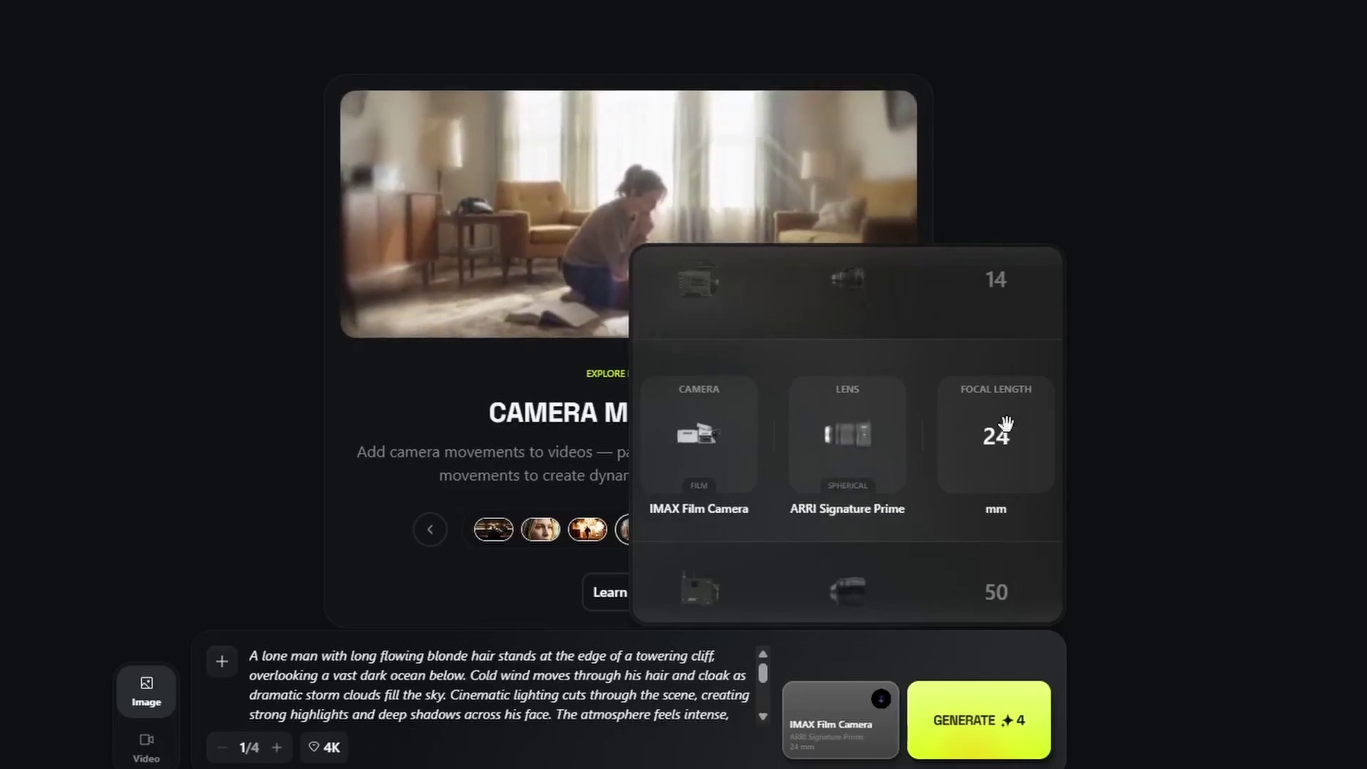
pyautogui.scroll(2, 1004, 427)
pyautogui.scroll(-2, 1001, 433)
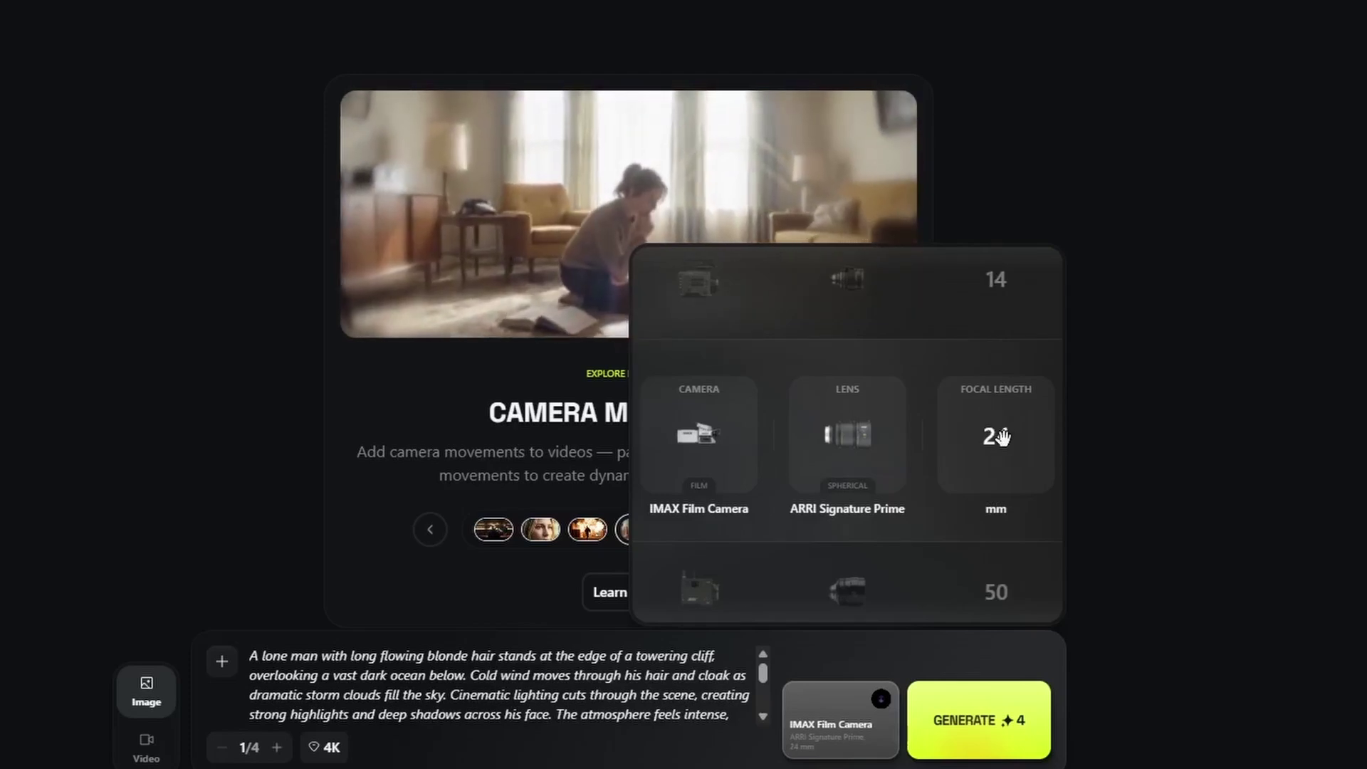
pyautogui.click(1015, 724)
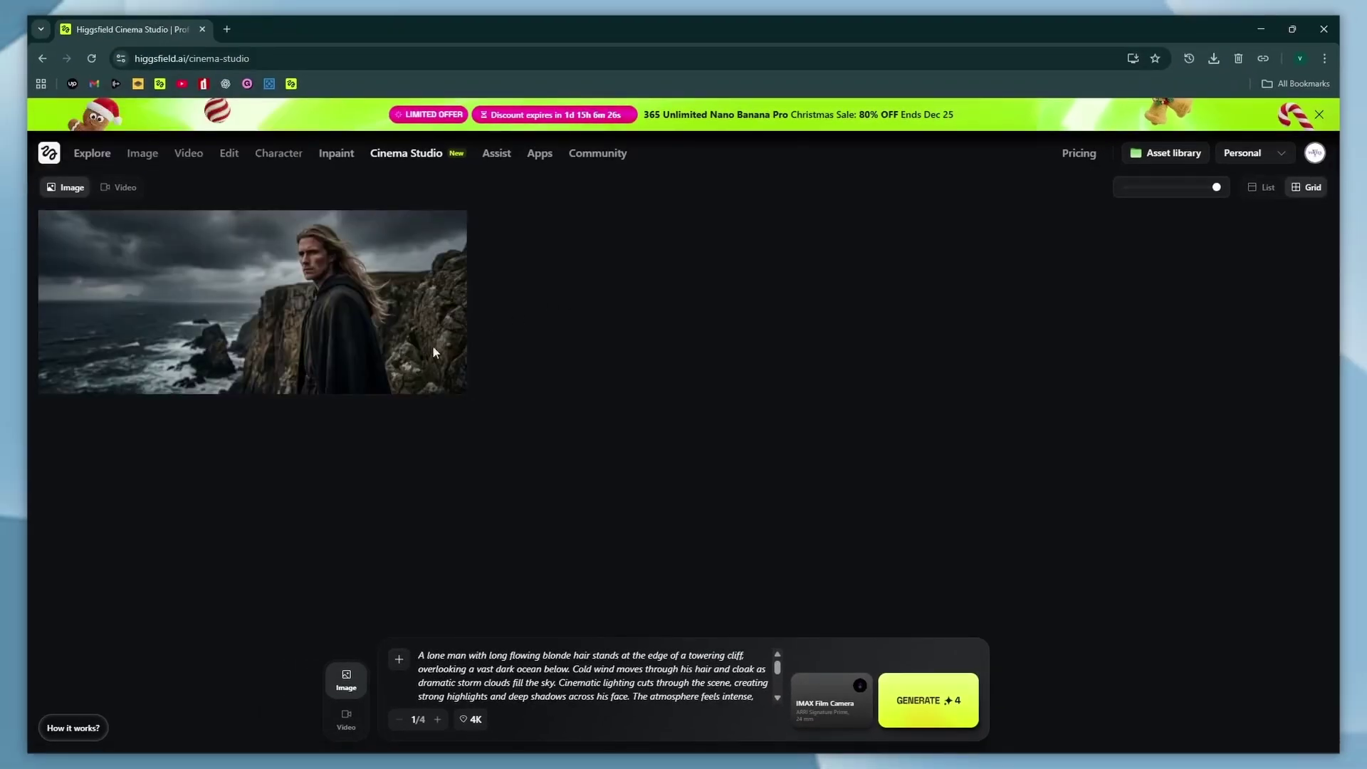
# View the generated cliff-top blond man image at full size, then close the viewer.
pyautogui.click(255, 285)
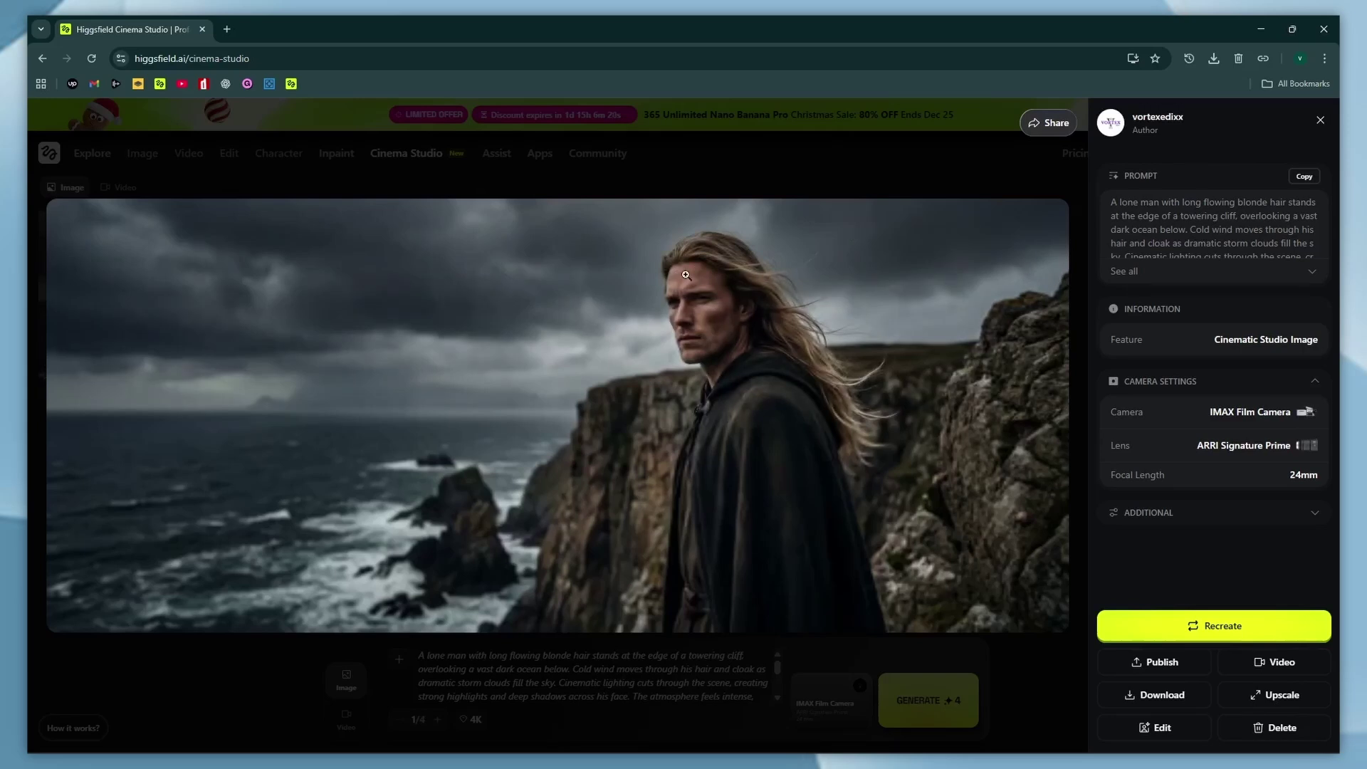
pyautogui.click(716, 326)
pyautogui.scroll(2, 789, 262)
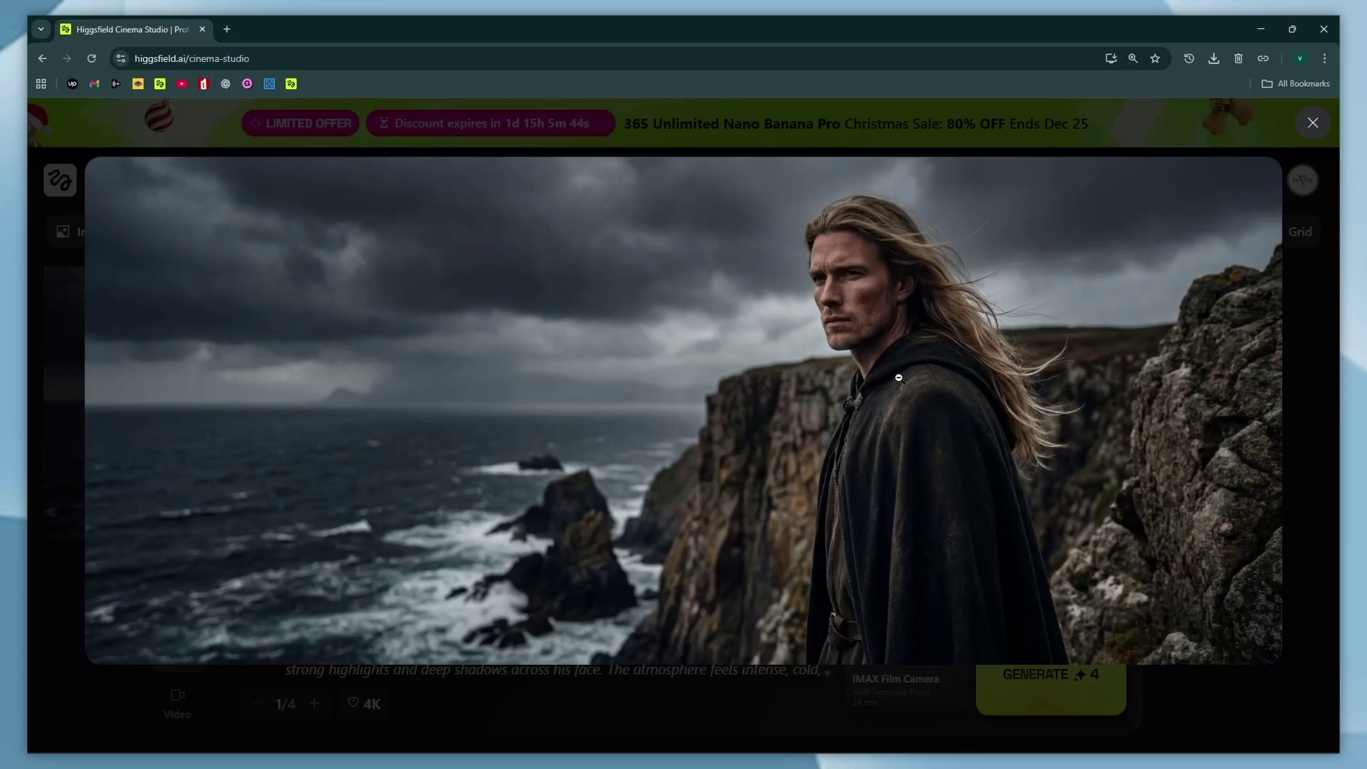
pyautogui.rightClick(895, 343)
pyautogui.press('Escape')
pyautogui.press('Escape')
pyautogui.moveTo(320, 331)
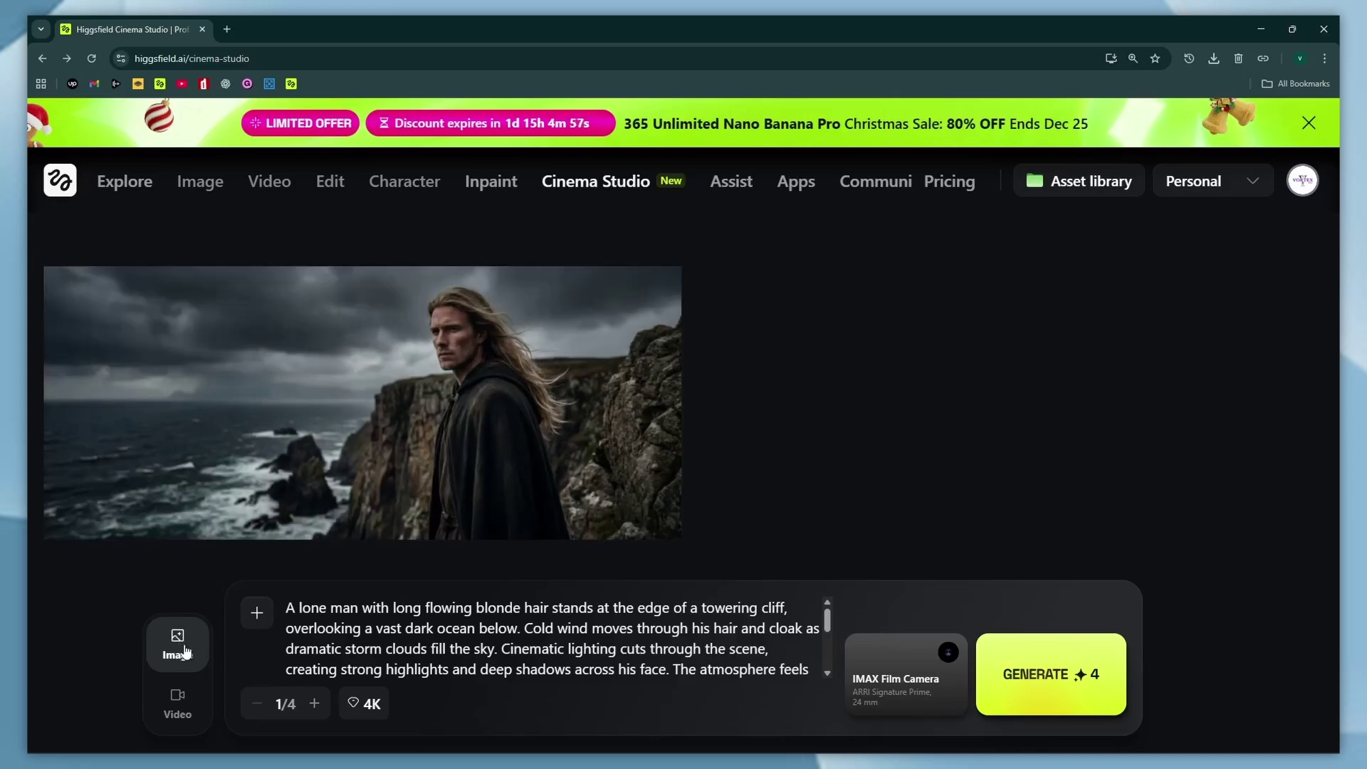
# Use the cliff image as video start frame with prompt 'the camera pans around and stop in front of his face, soft wind blows.'.
pyautogui.click(180, 713)
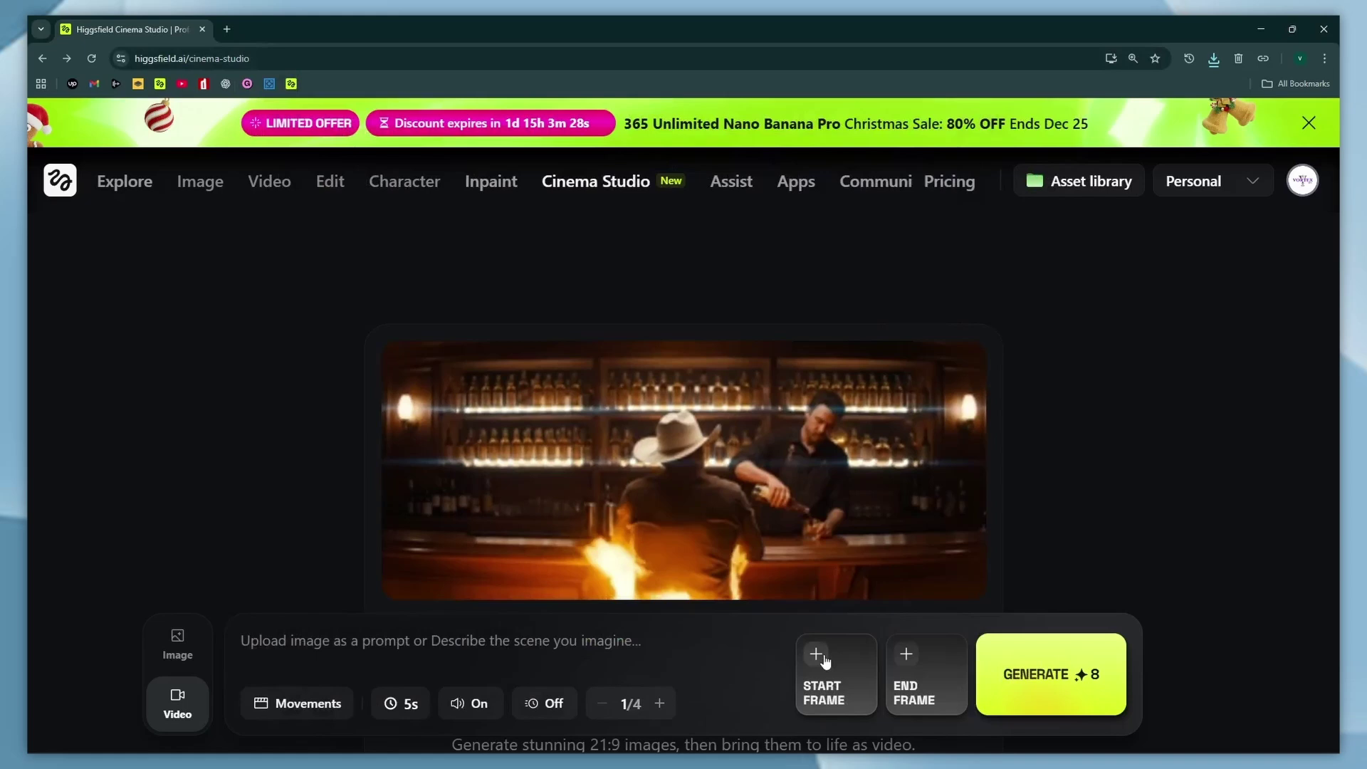
pyautogui.click(819, 657)
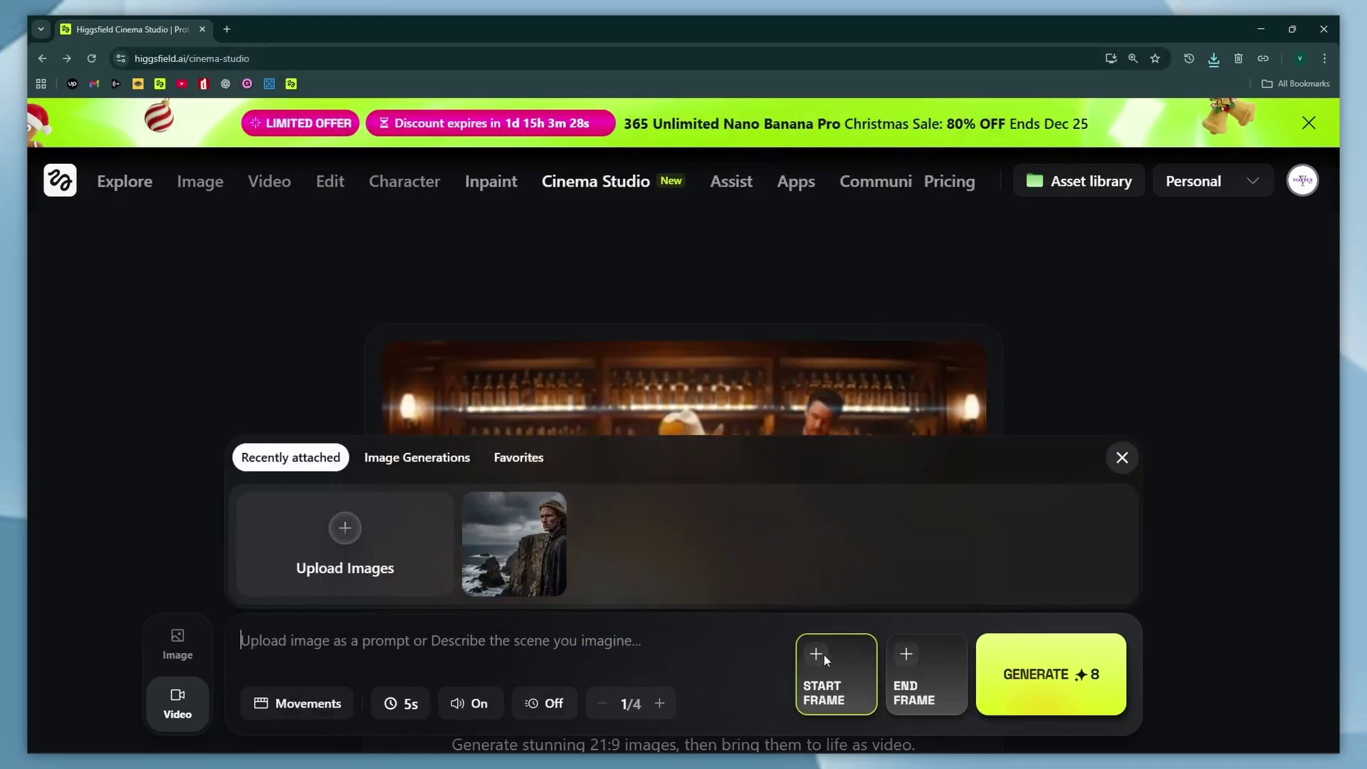
pyautogui.click(510, 575)
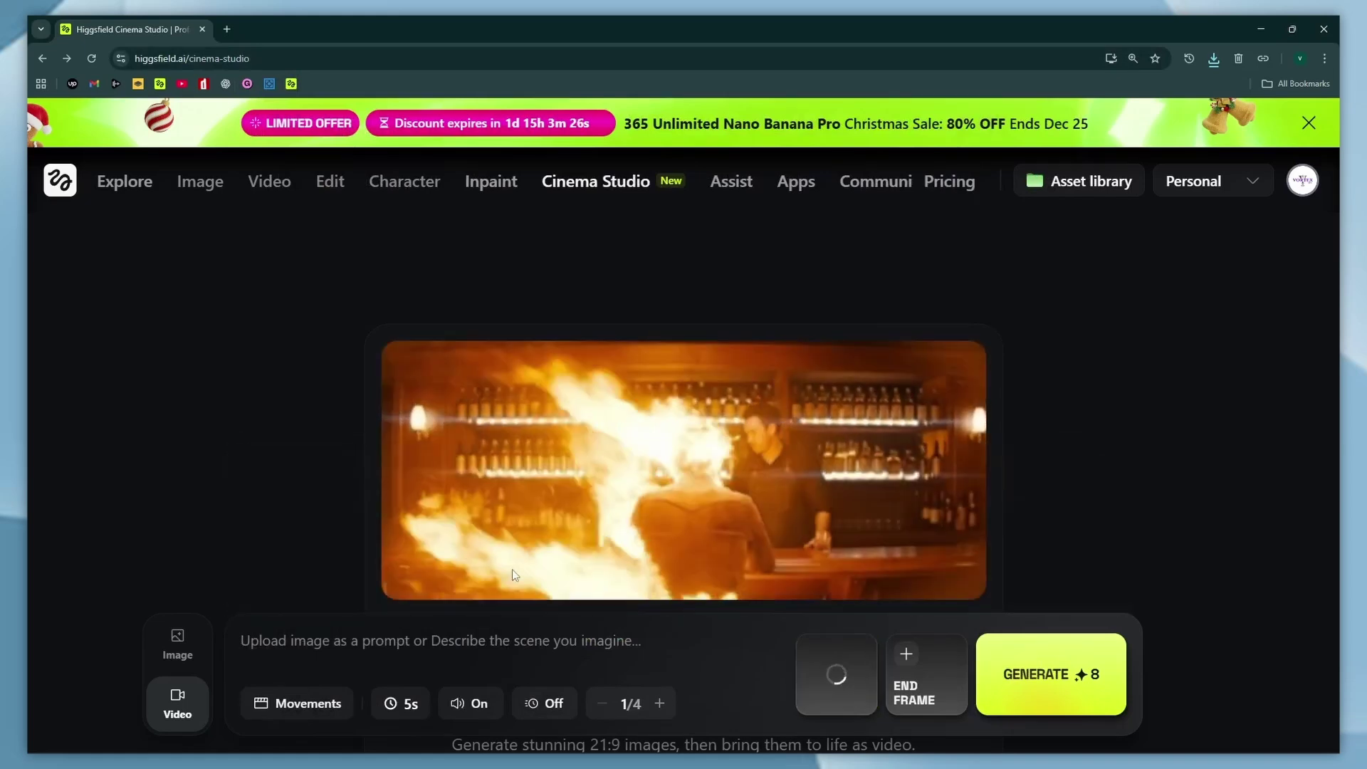
pyautogui.click(365, 641)
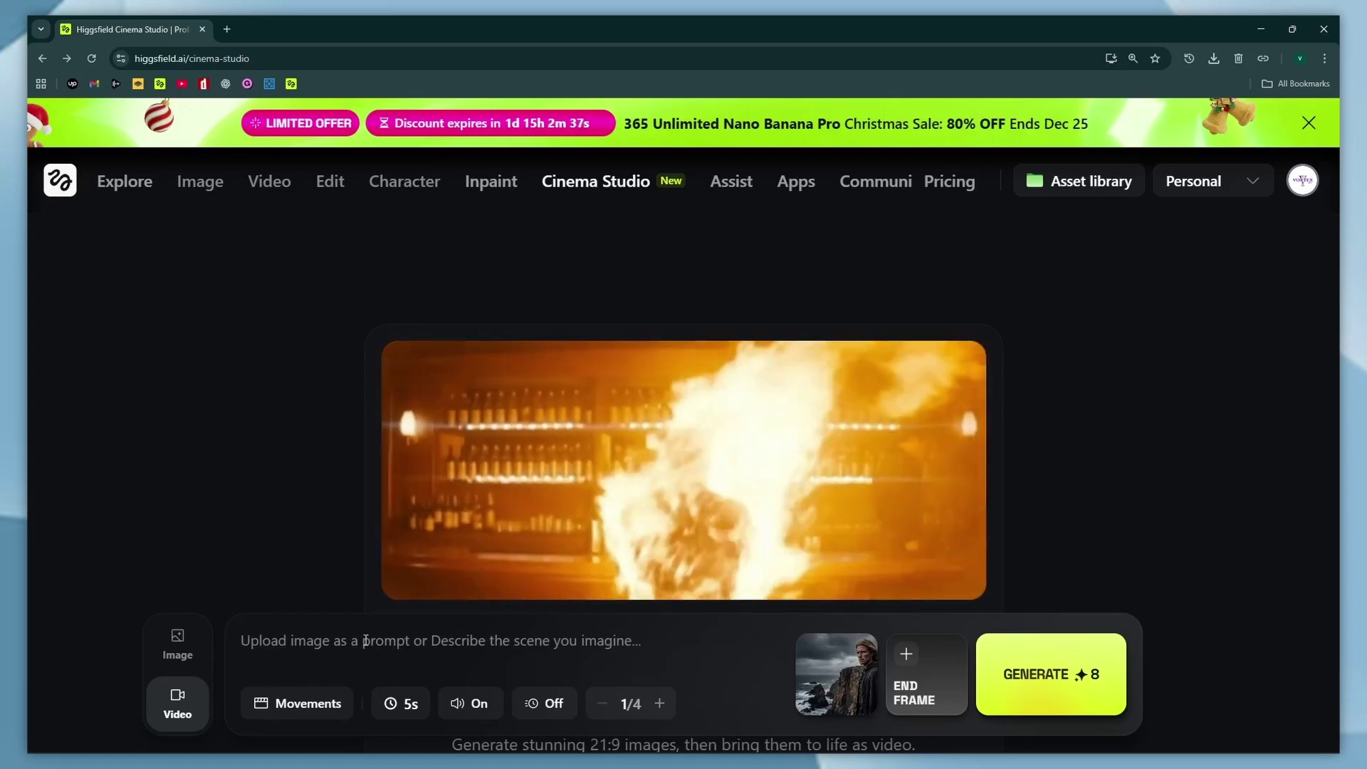
pyautogui.write('the camera pans around and stop in front')
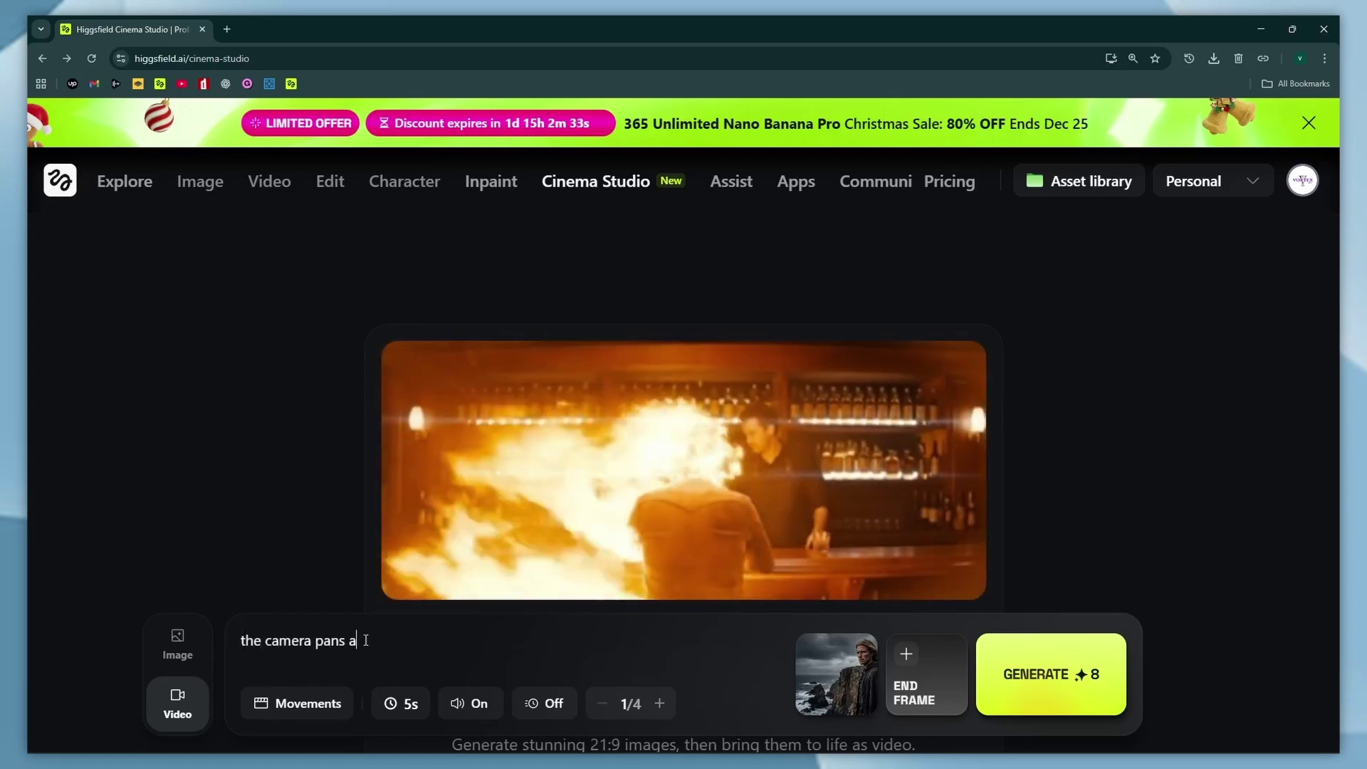
pyautogui.write(' of his face, soft ')
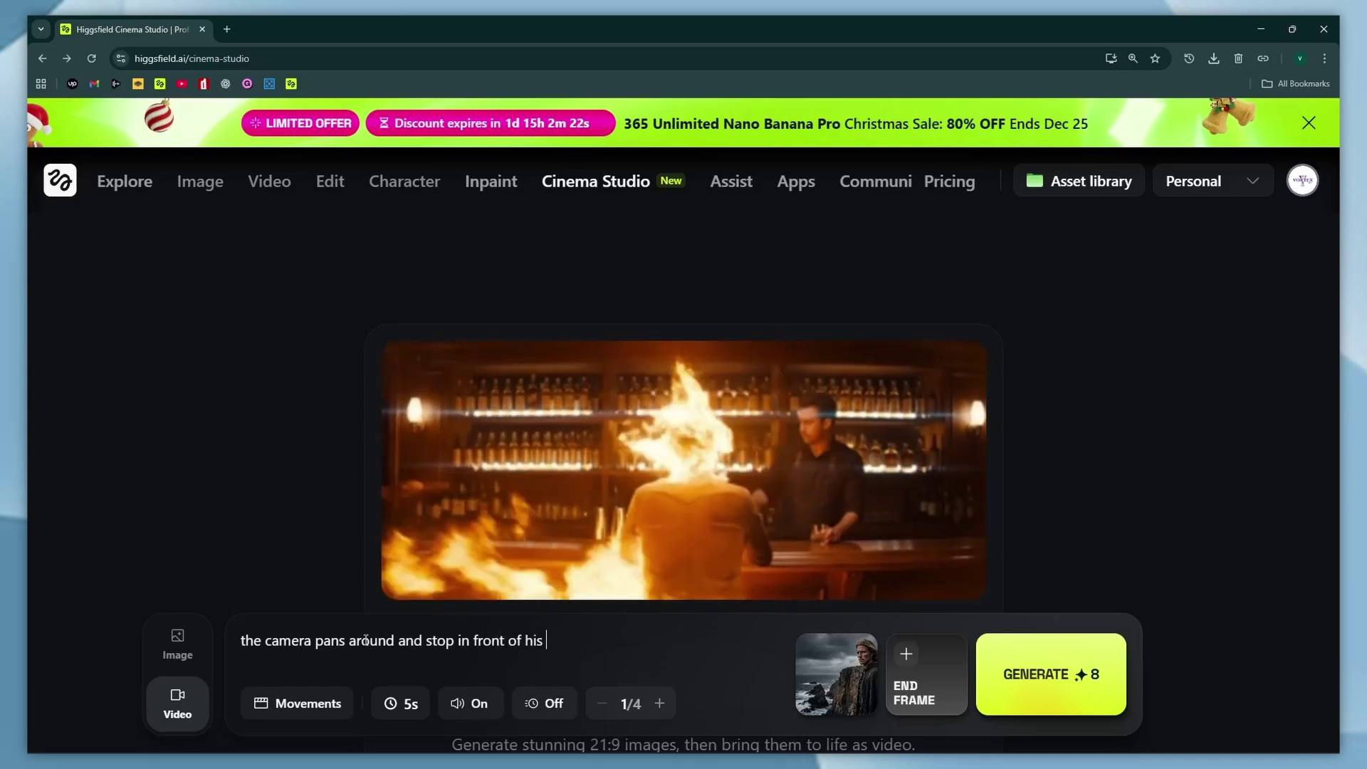
pyautogui.write('wind blows.')
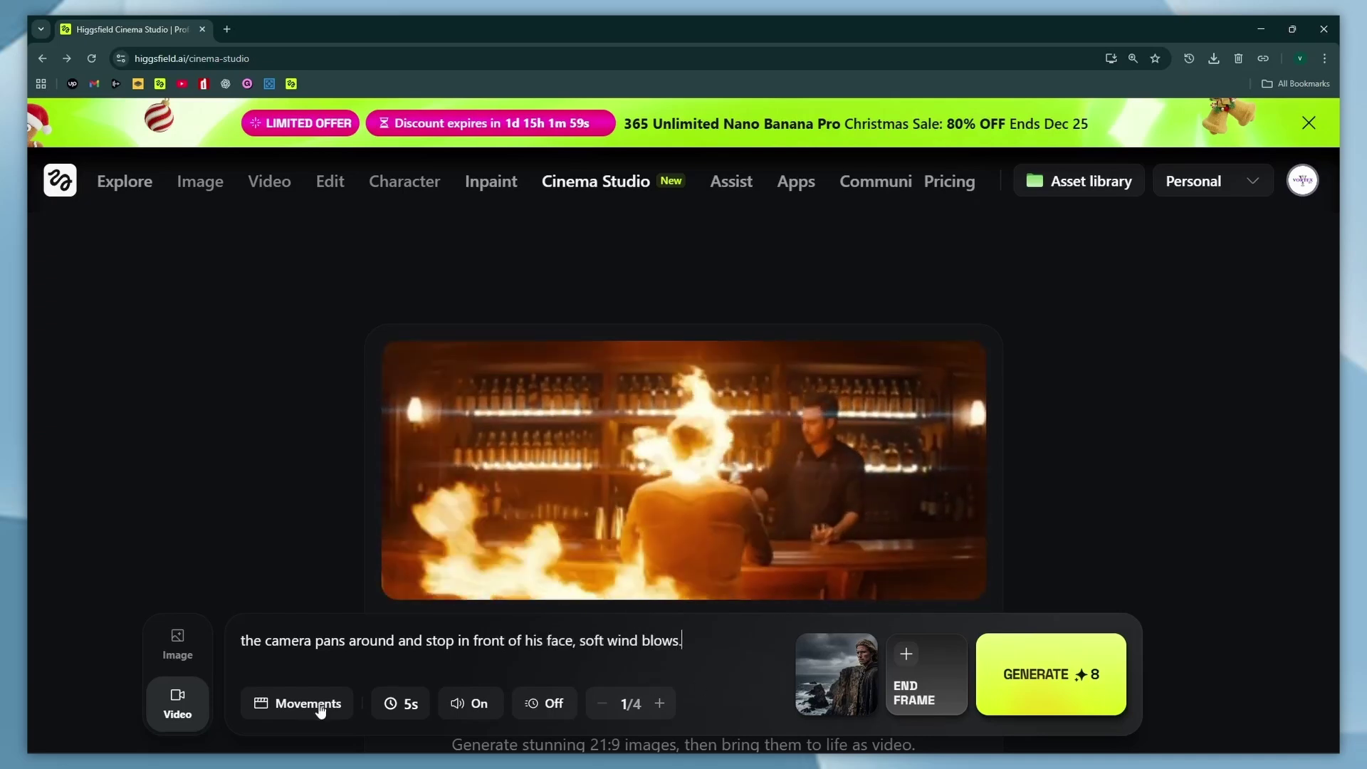
# Apply the Orbit around camera movement to the video.
pyautogui.click(297, 705)
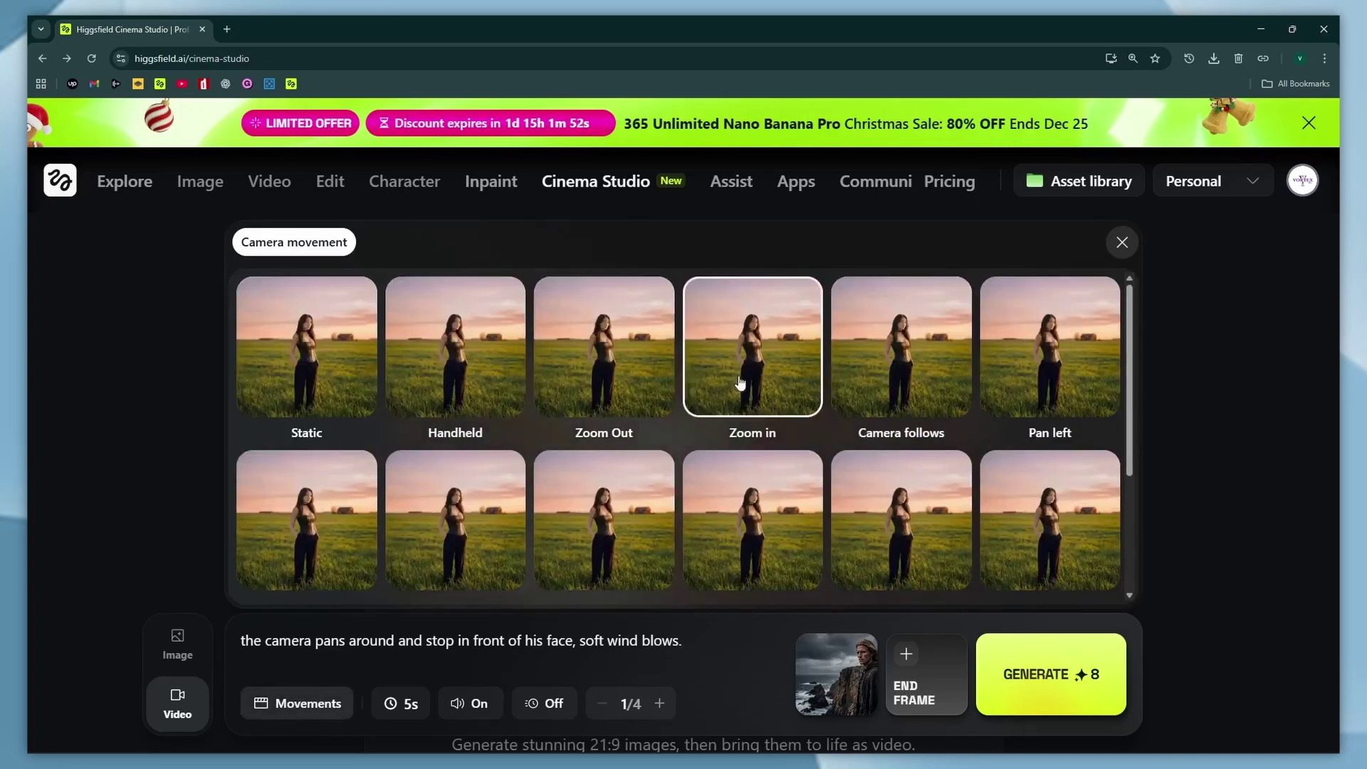
pyautogui.scroll(-3, 602, 427)
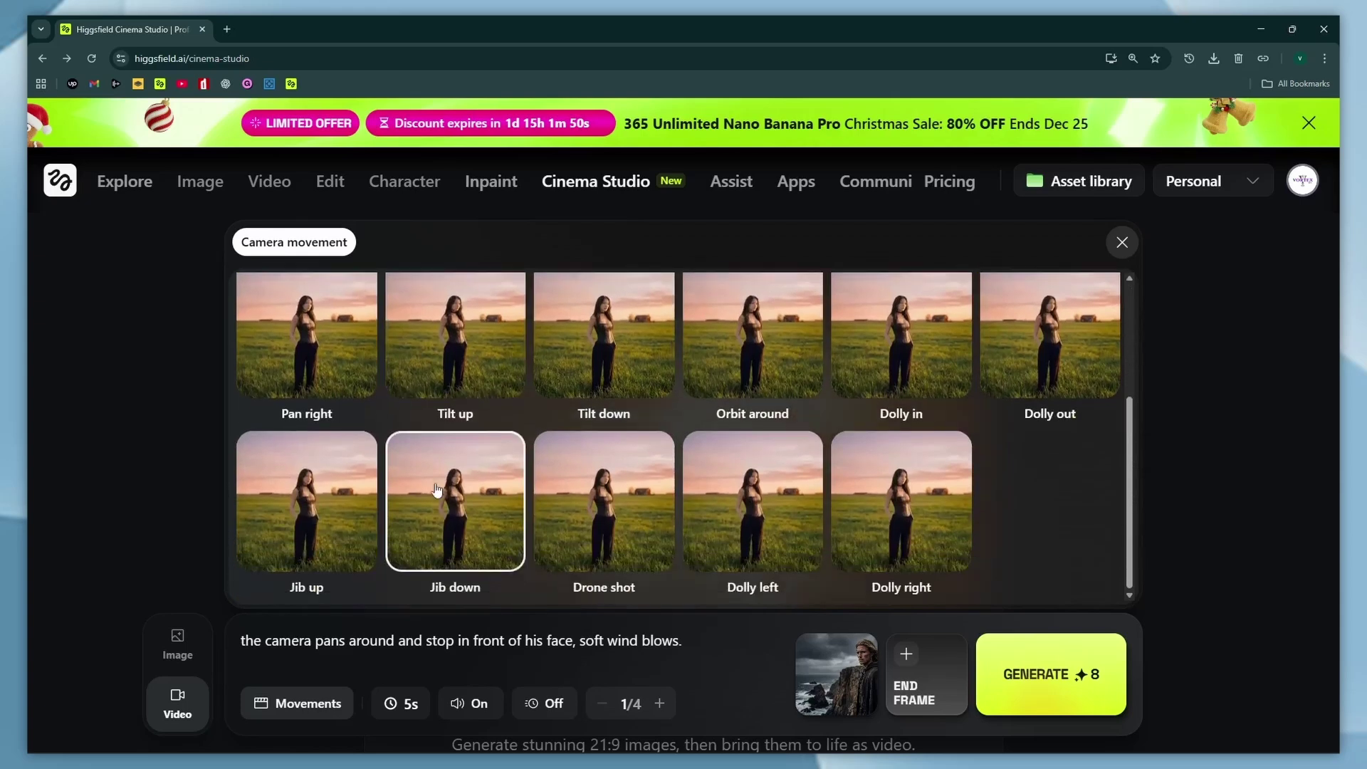
pyautogui.scroll(1, 783, 411)
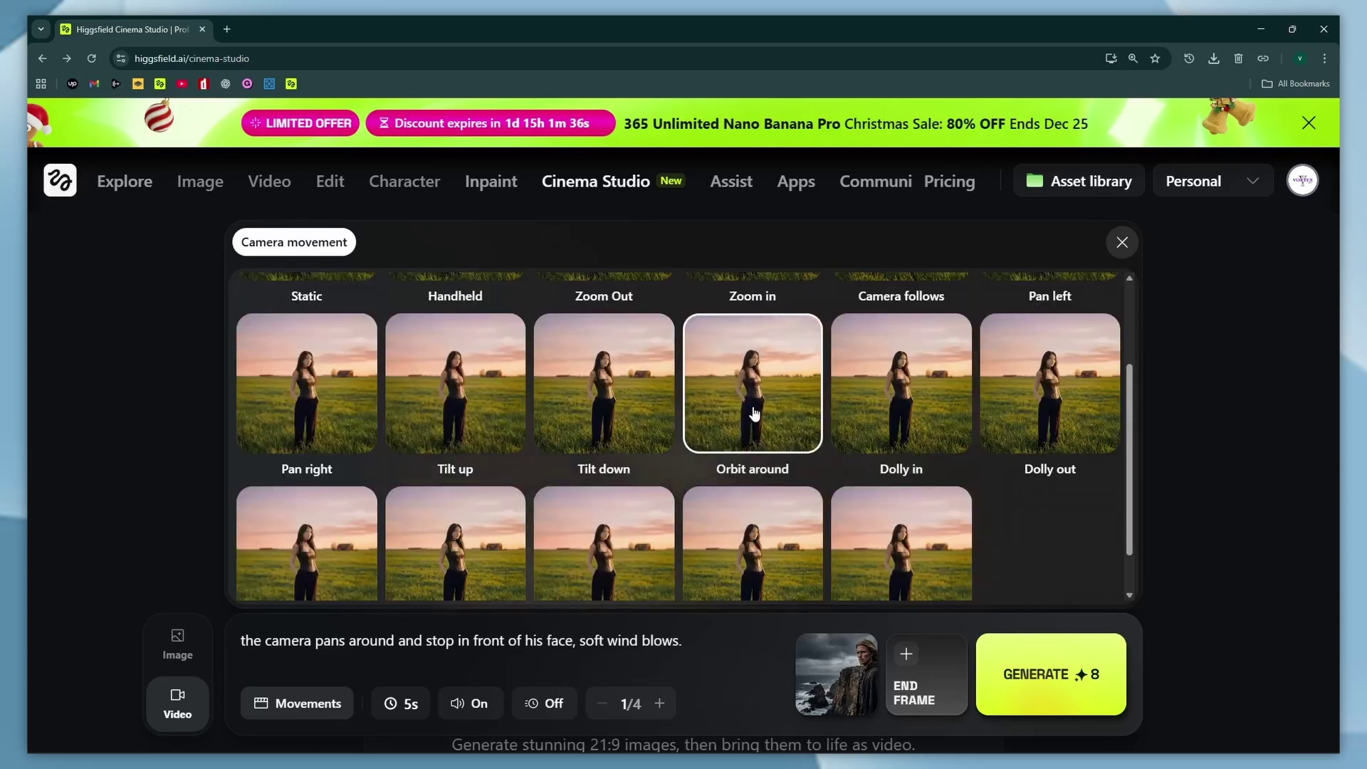
pyautogui.click(752, 415)
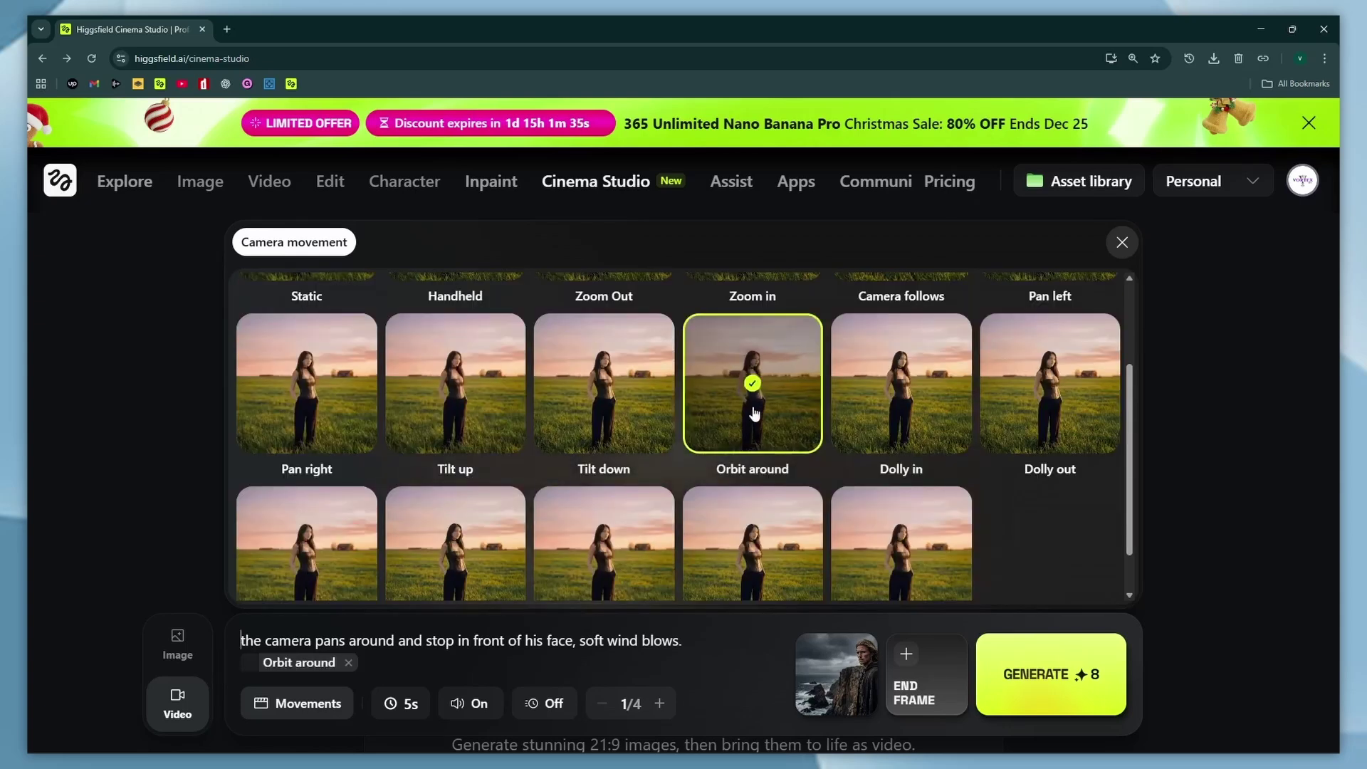
# Keep the clip duration at 5s with slow motion left off.
pyautogui.click(395, 700)
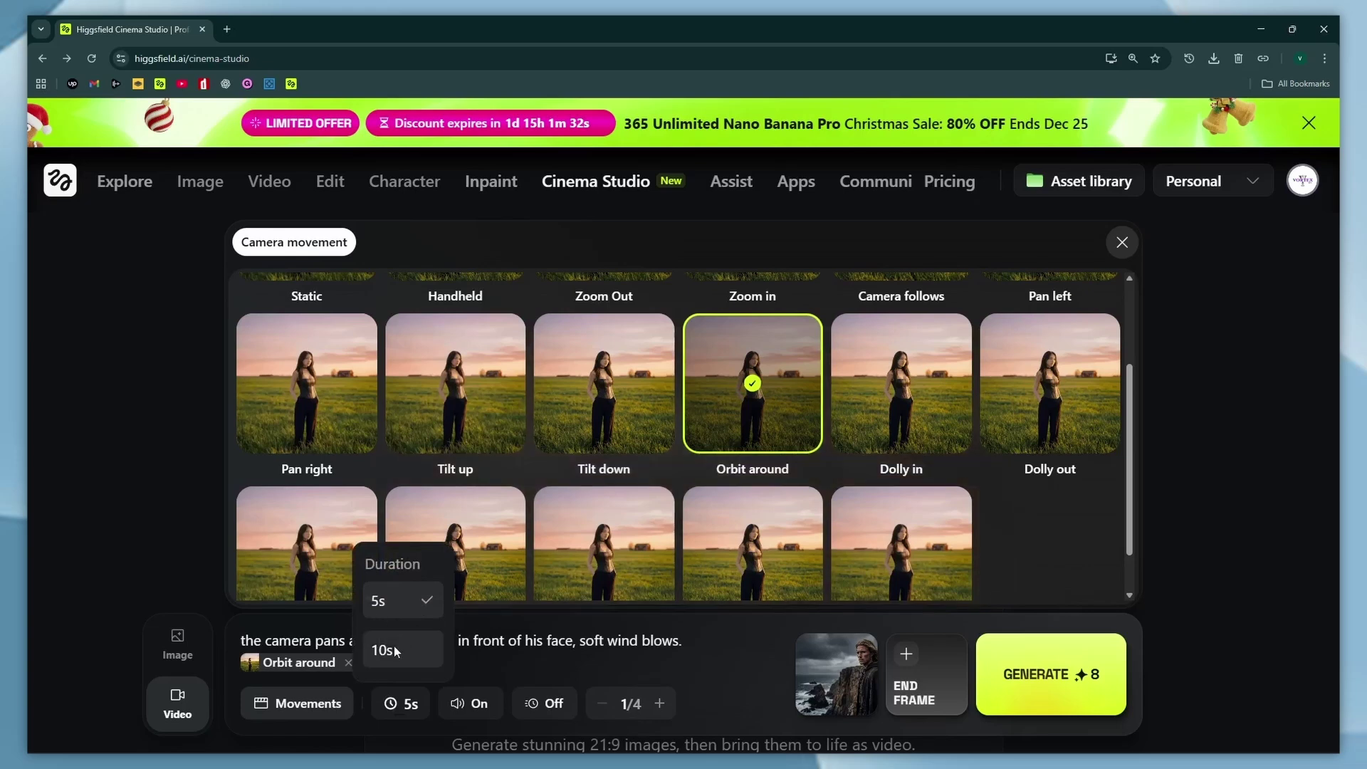
pyautogui.click(400, 602)
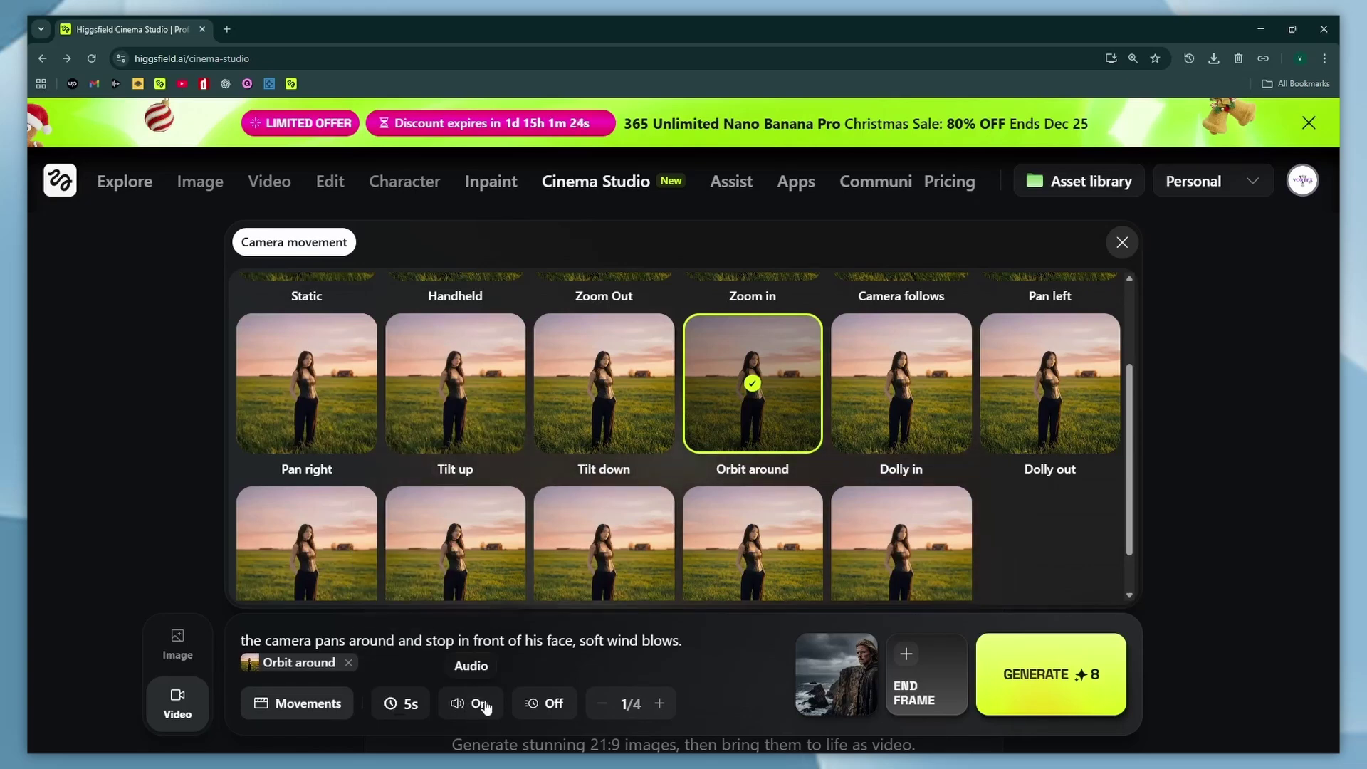
pyautogui.click(538, 705)
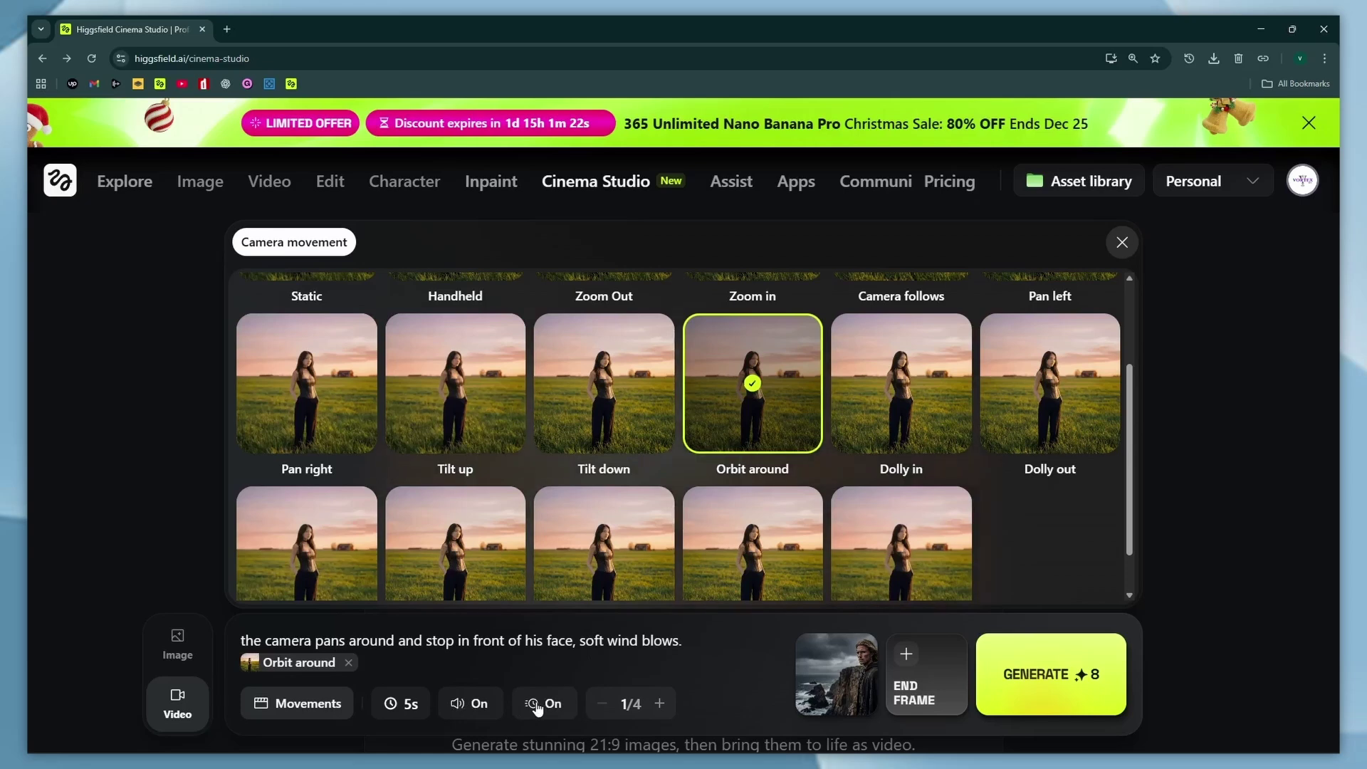
pyautogui.click(537, 705)
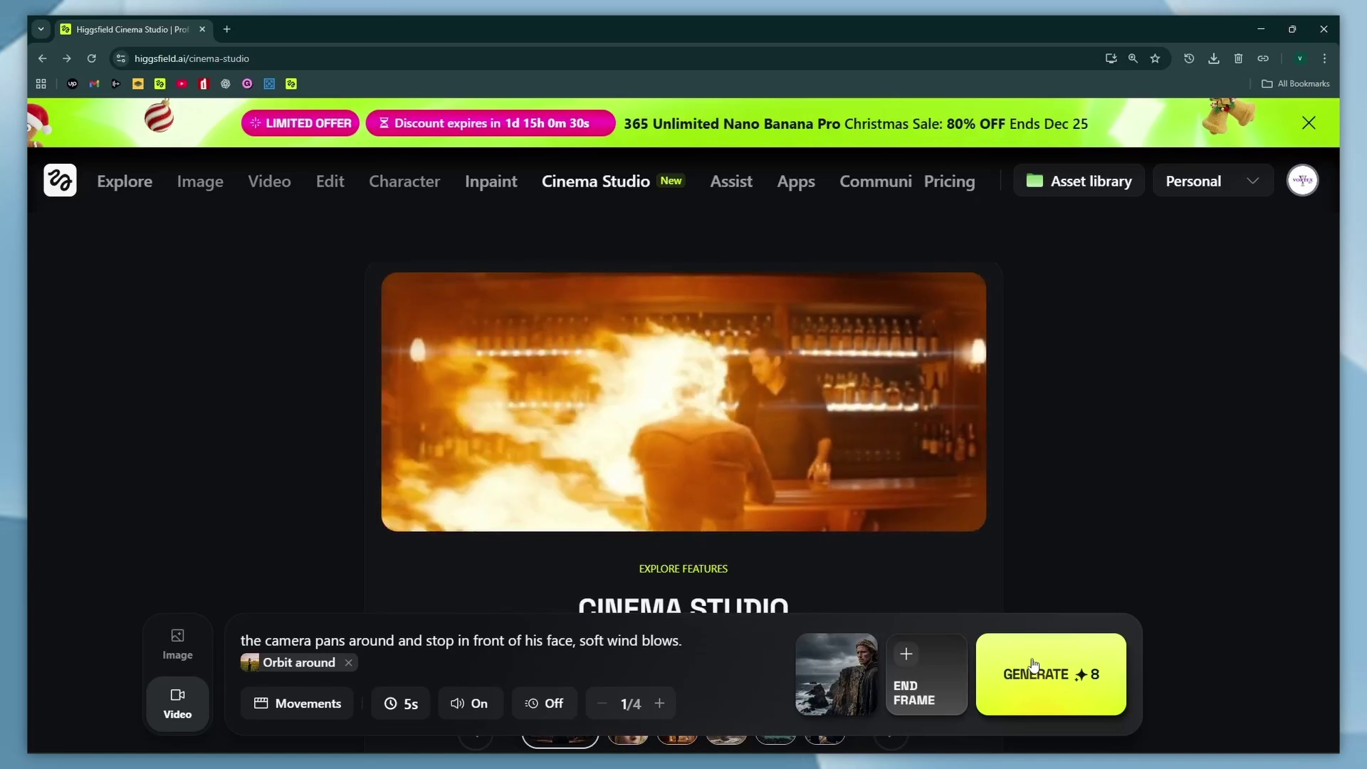
# Generate the Orbit around video and open the finished clip.
pyautogui.click(1011, 666)
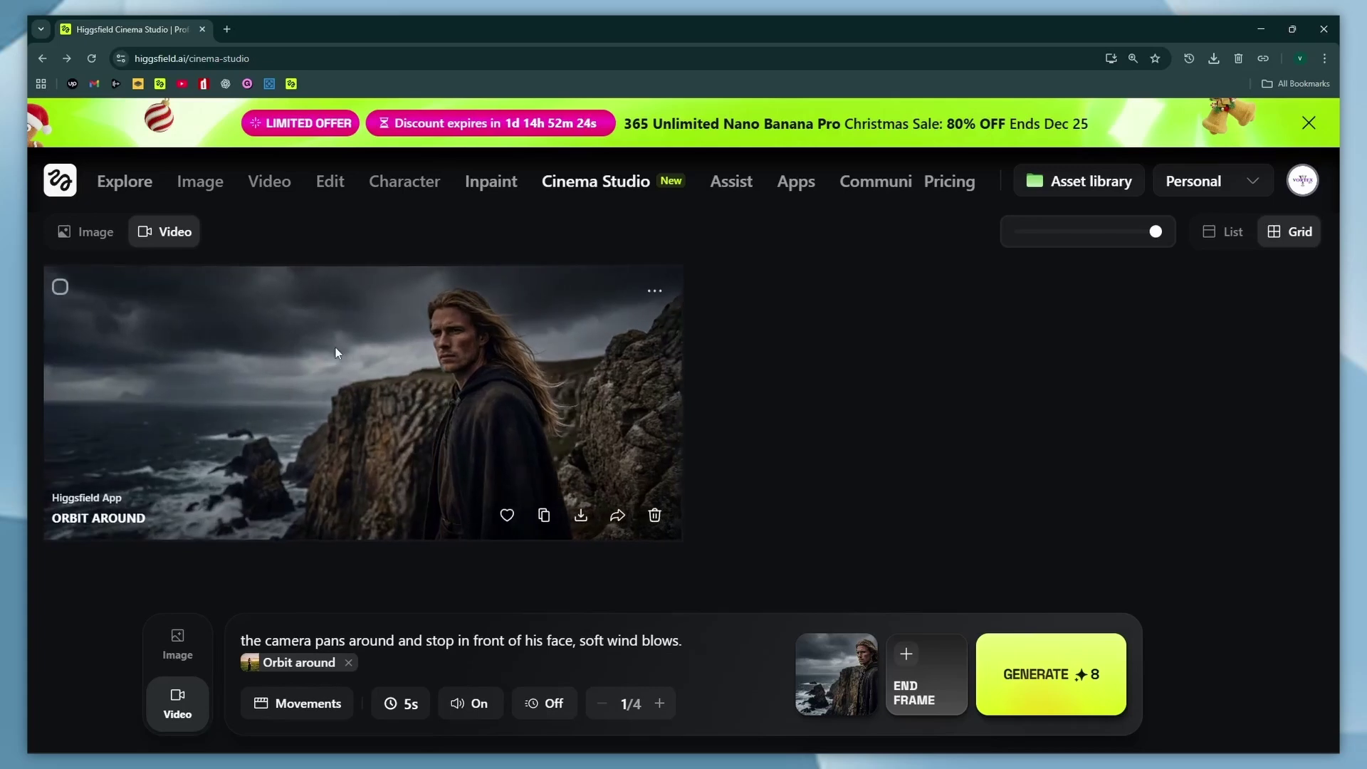
pyautogui.click(443, 395)
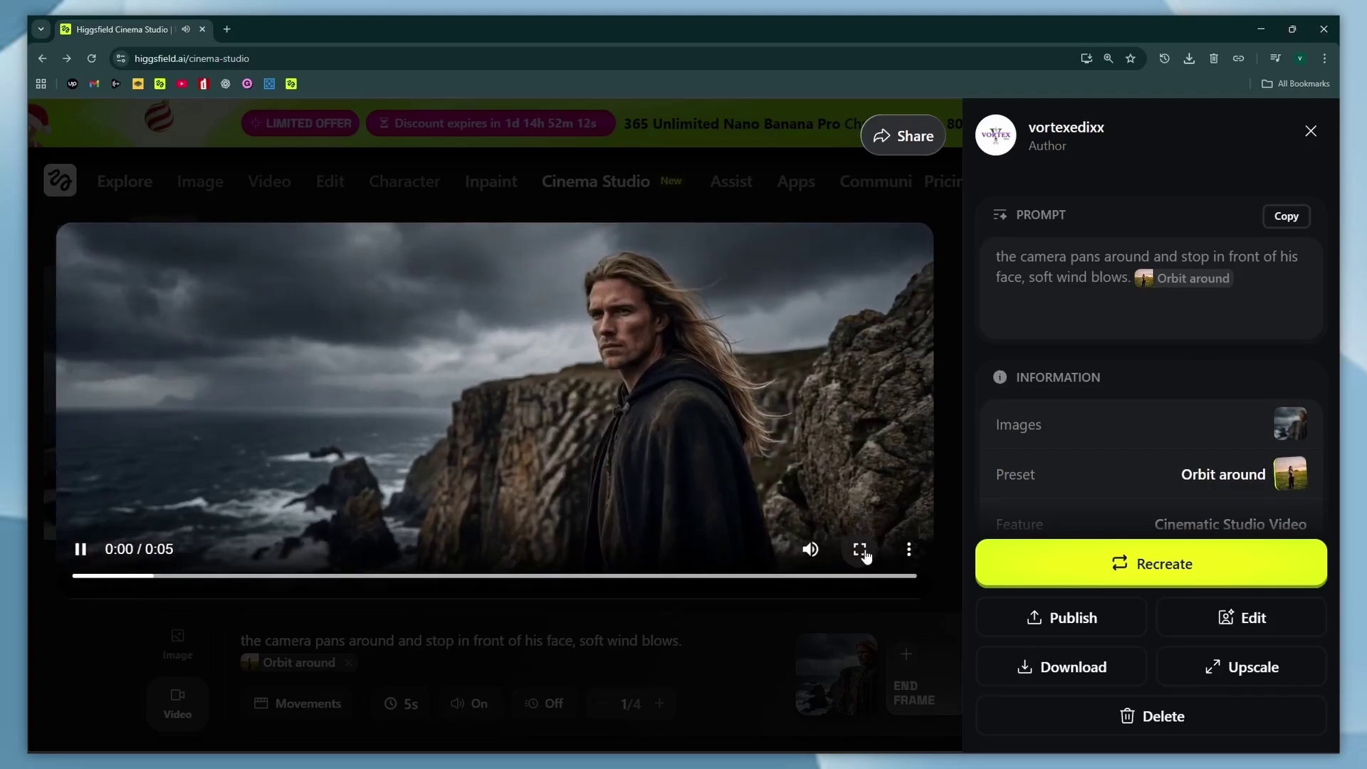
# Watch the orbit clip full screen twice, then close its detail view.
pyautogui.click(861, 550)
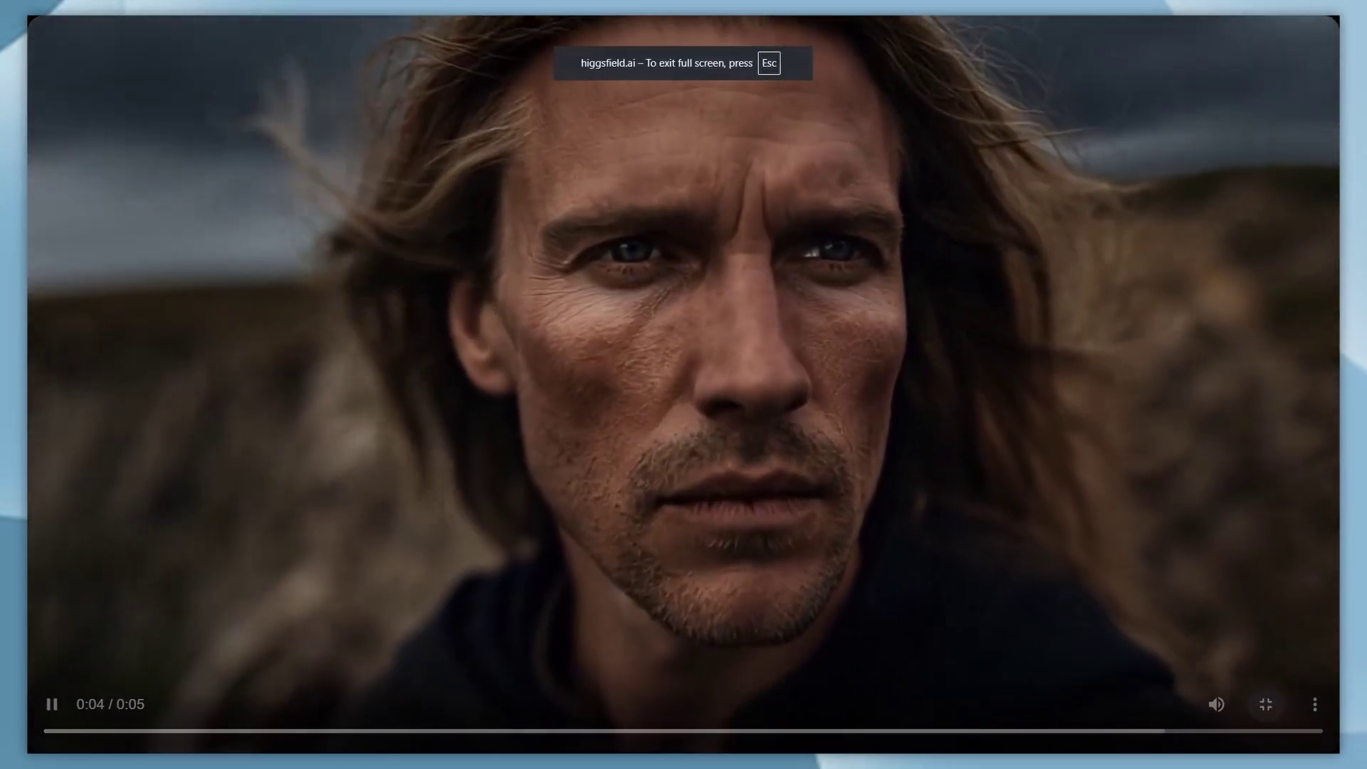
pyautogui.press('Escape')
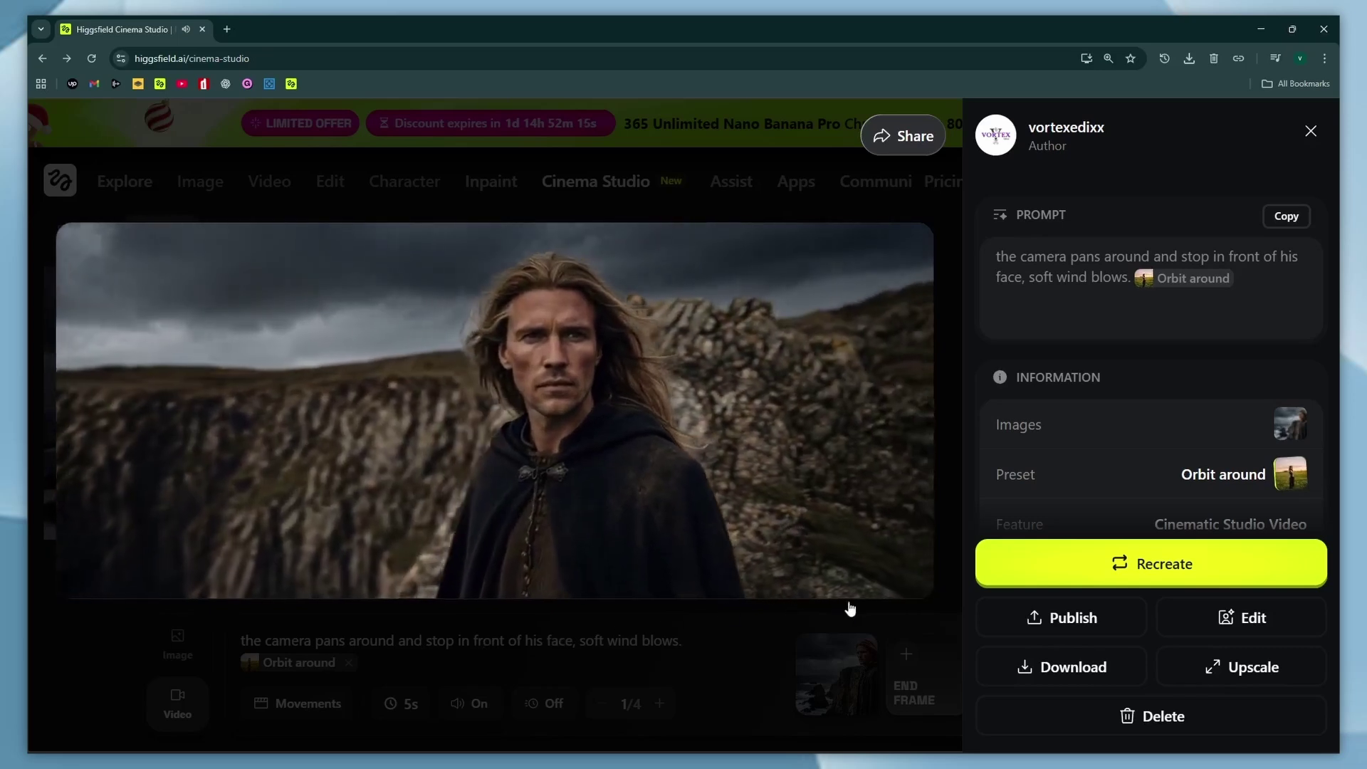
pyautogui.moveTo(525, 564)
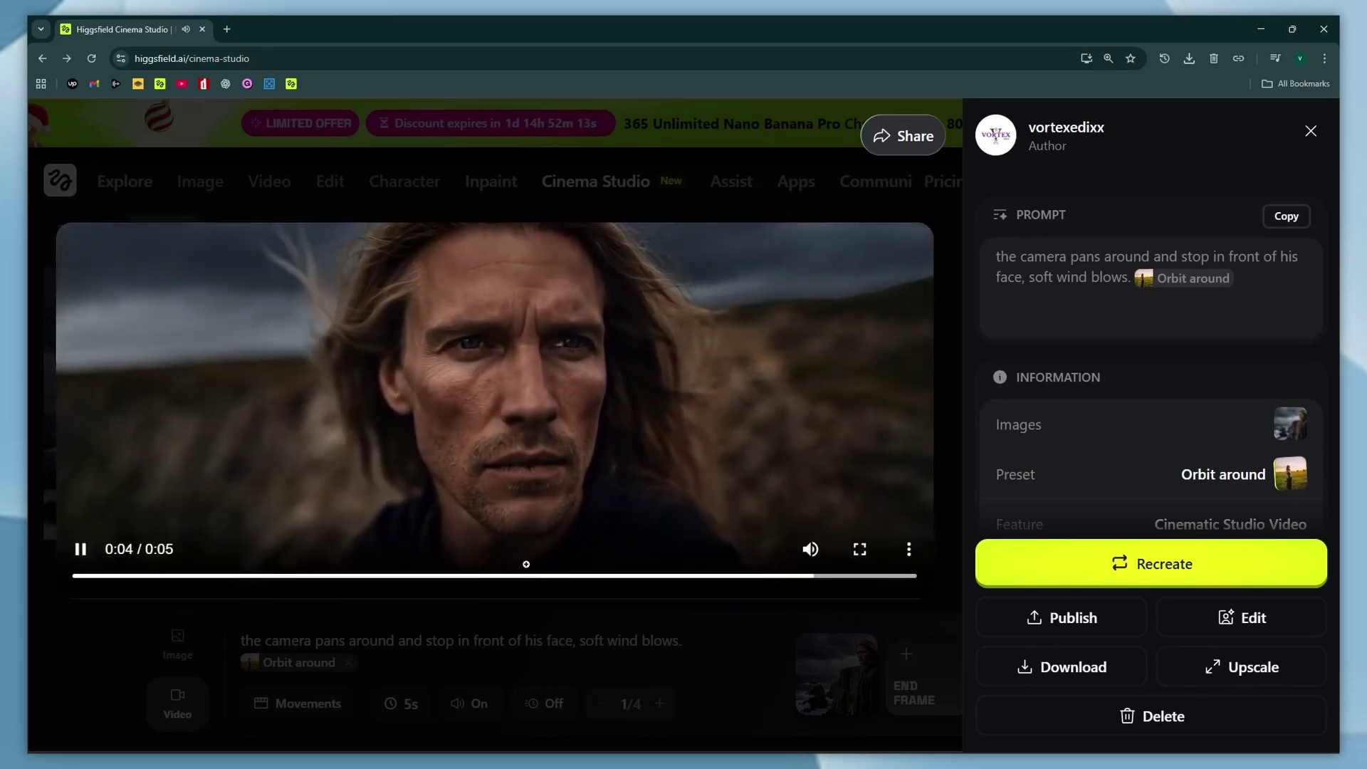
pyautogui.click(860, 550)
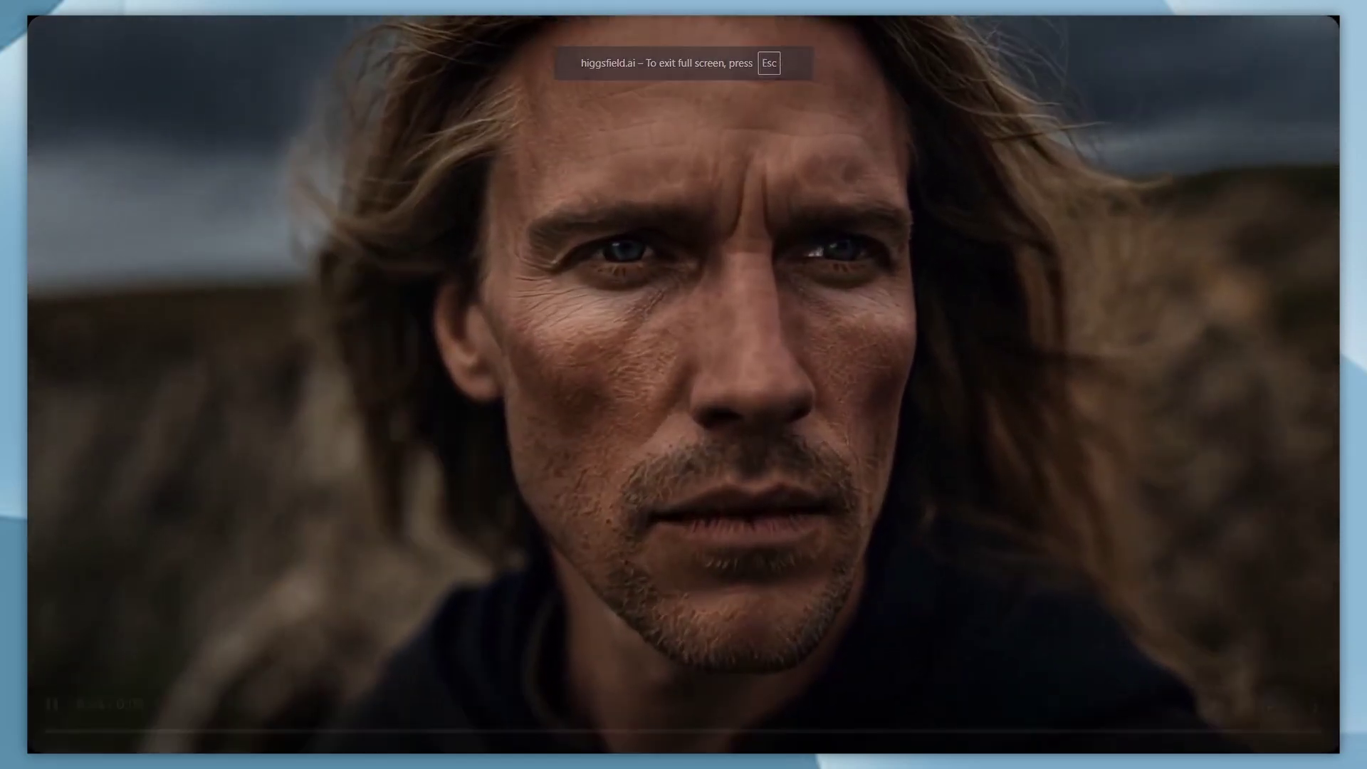
pyautogui.press('Escape')
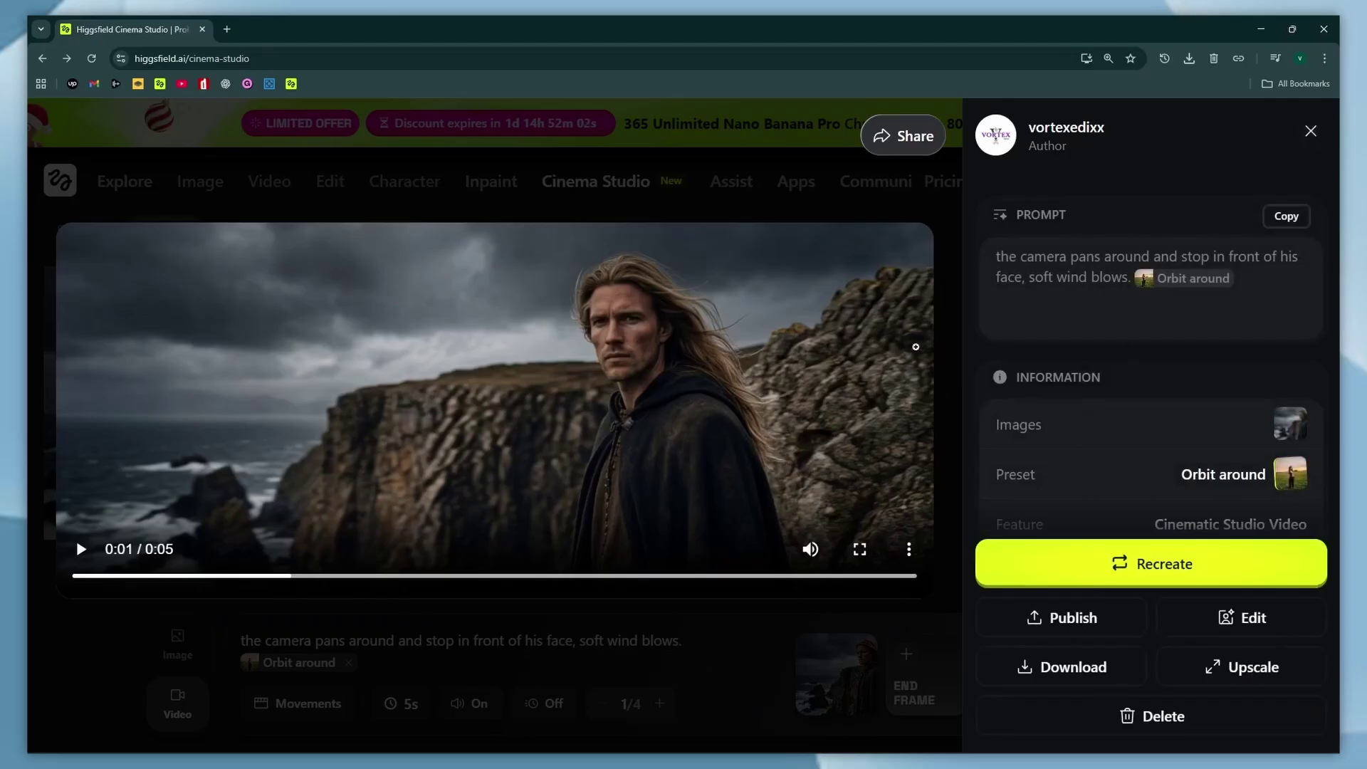
pyautogui.scroll(-3, 1053, 391)
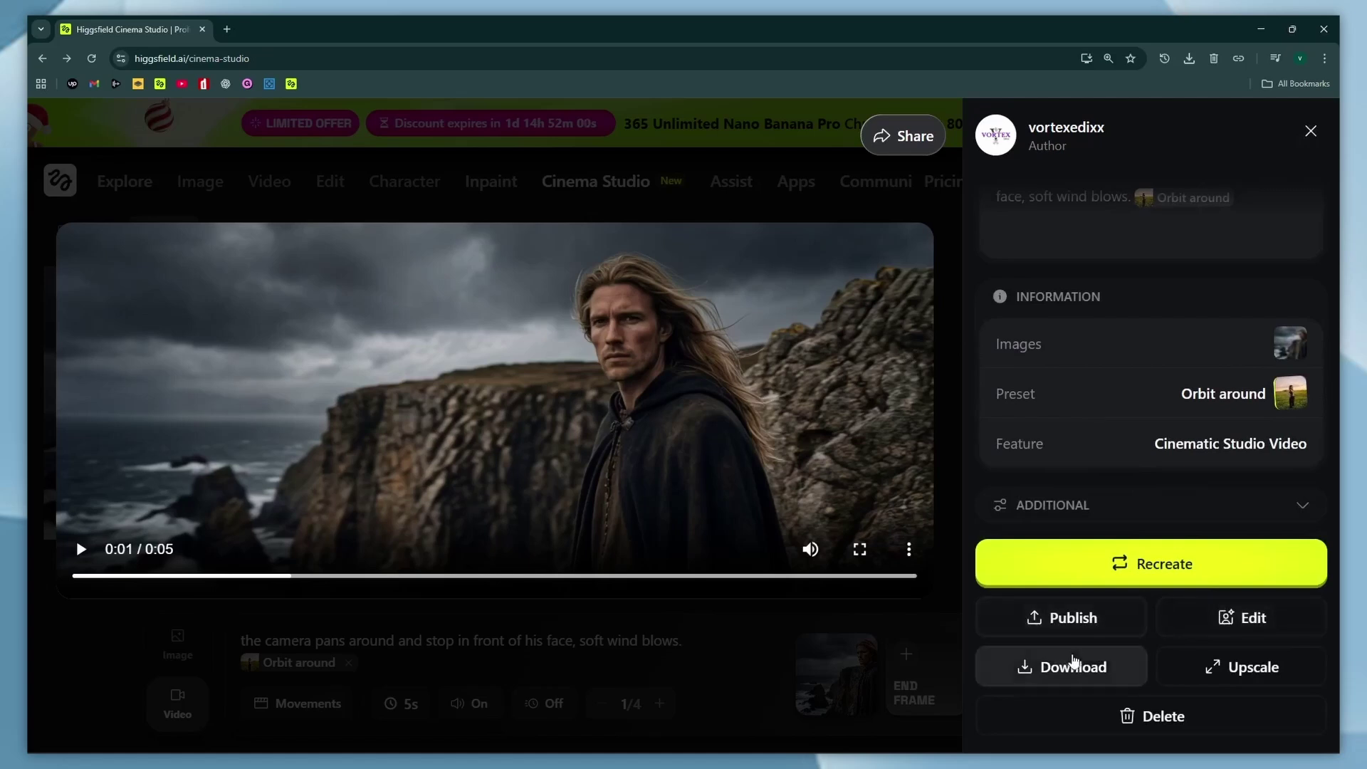
pyautogui.scroll(3, 1215, 388)
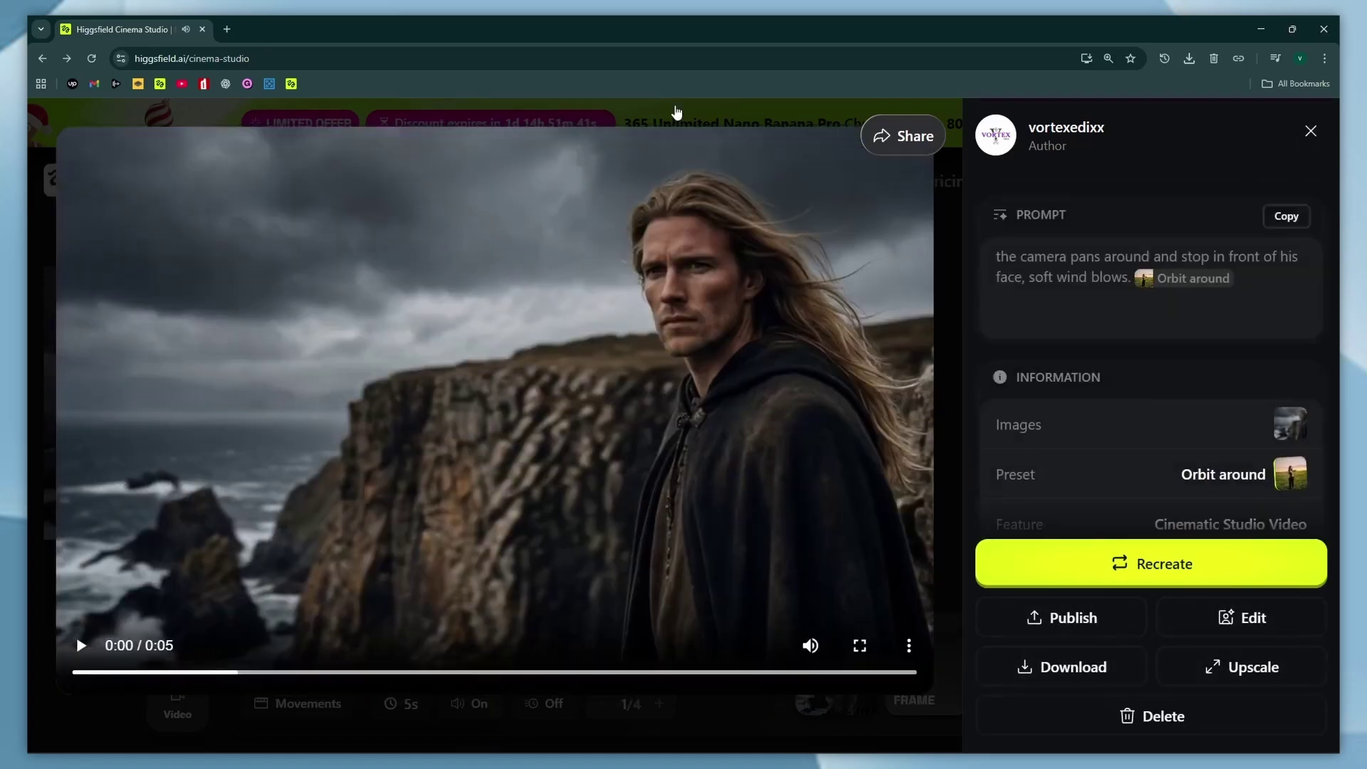
pyautogui.click(675, 107)
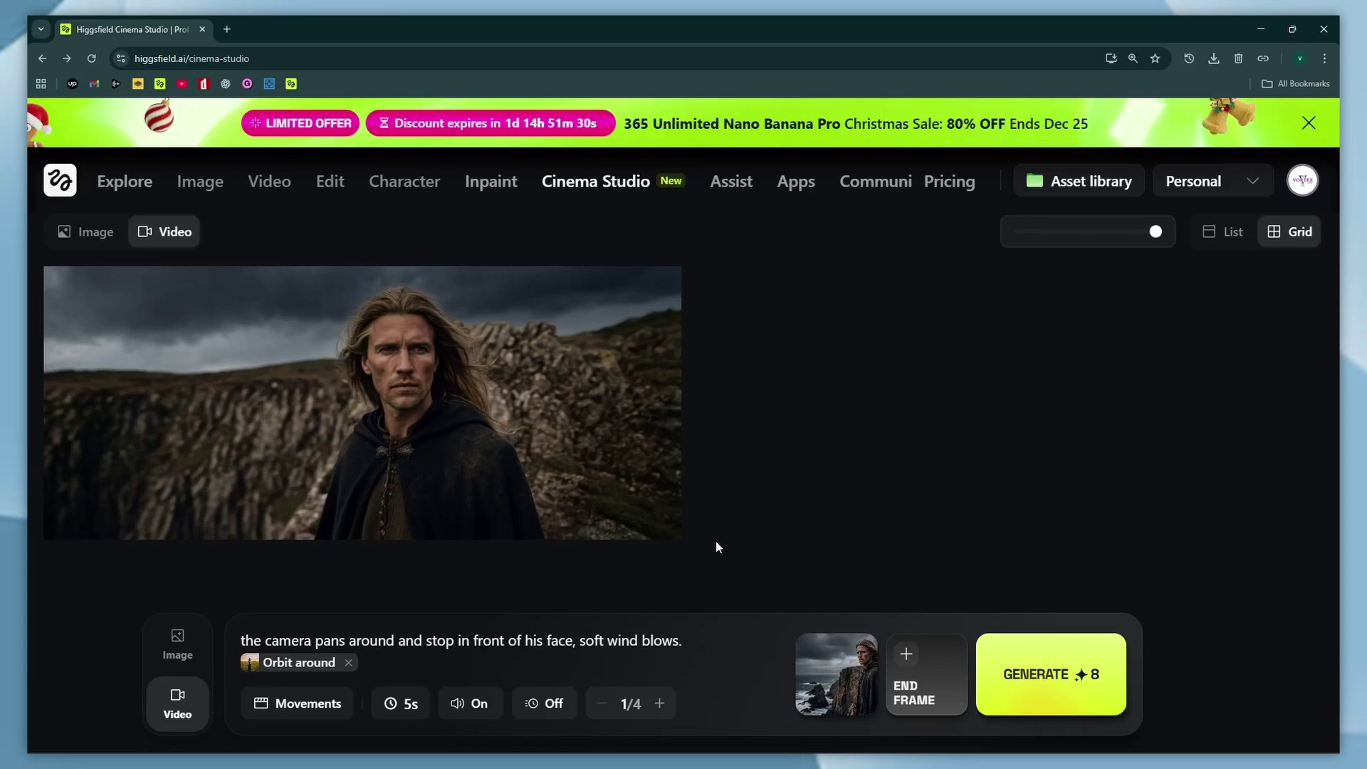
# Switch to Image mode and delete the old cliff-top image prompt.
pyautogui.click(179, 655)
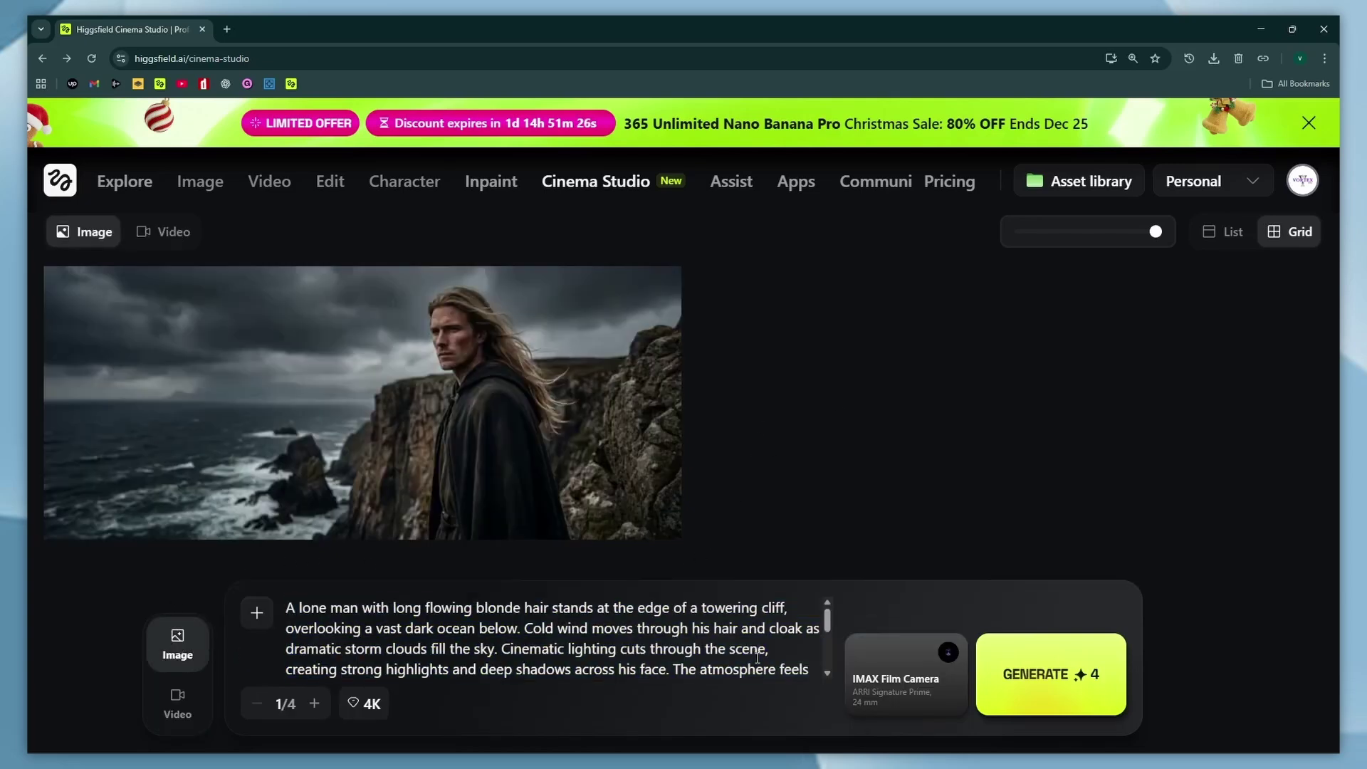
pyautogui.tripleClick(757, 658)
pyautogui.press('BackSpace')
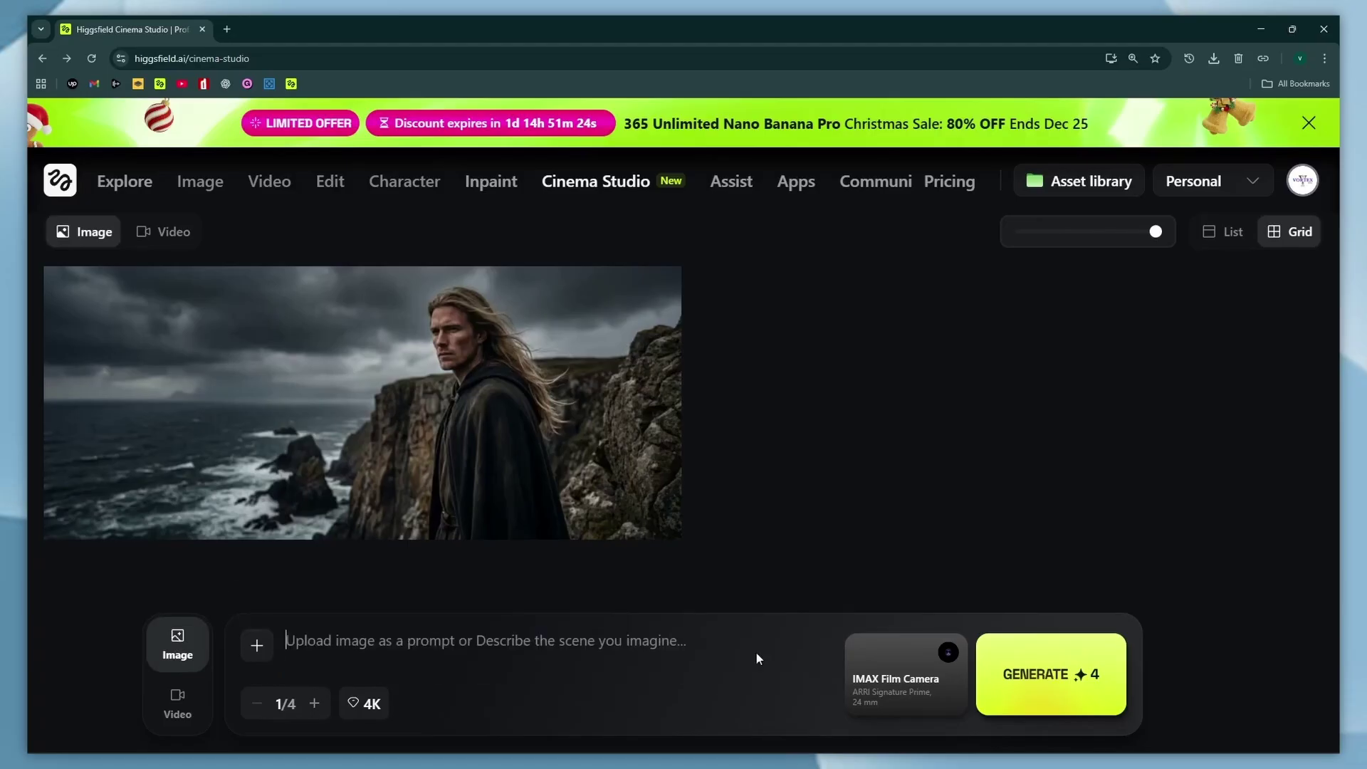
pyautogui.hotkey('alt', 'Tab')
# Copy the burning medieval kingdom prompt from ChatGPT into Higgsfield's image prompt.
pyautogui.moveTo(600, 274)
pyautogui.mouseDown()
pyautogui.moveTo(799, 278)
pyautogui.moveTo(837, 307)
pyautogui.mouseUp()
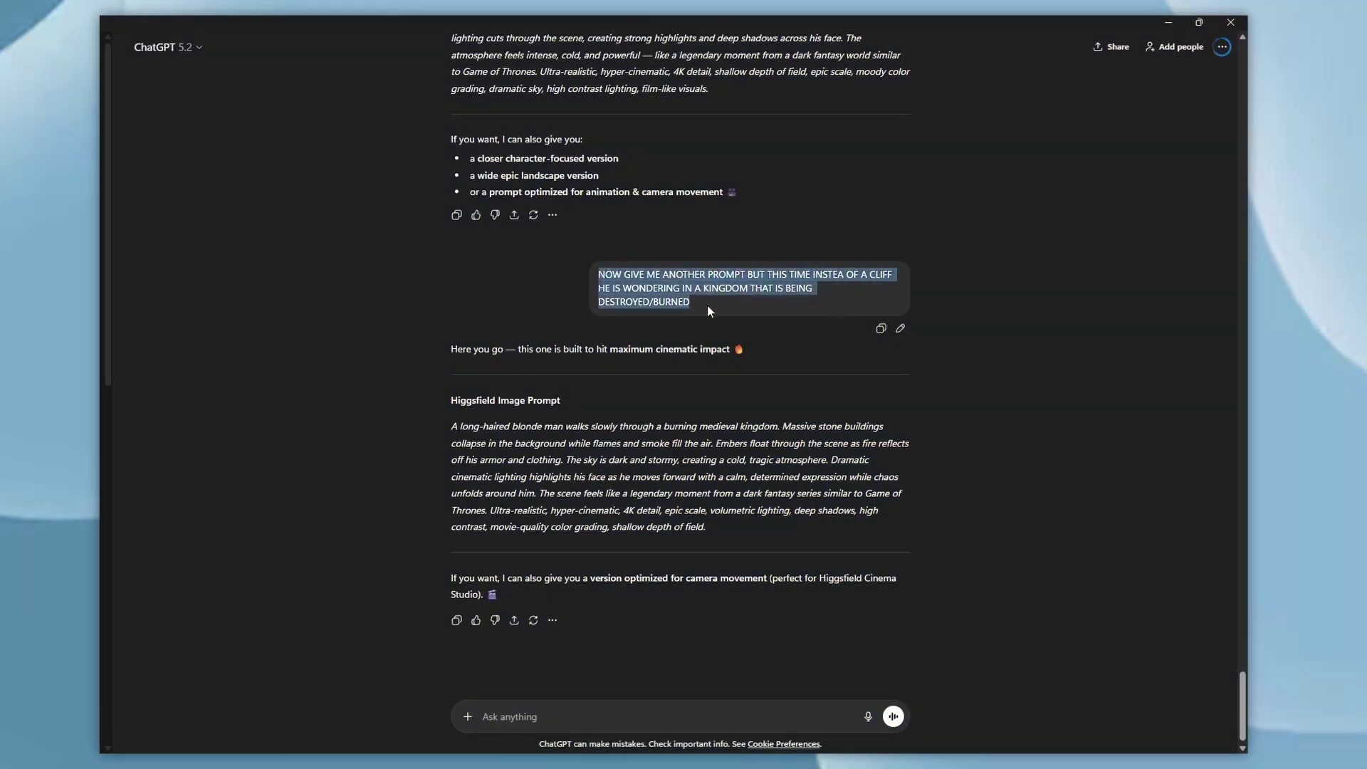
pyautogui.moveTo(451, 426); pyautogui.dragTo(712, 529)
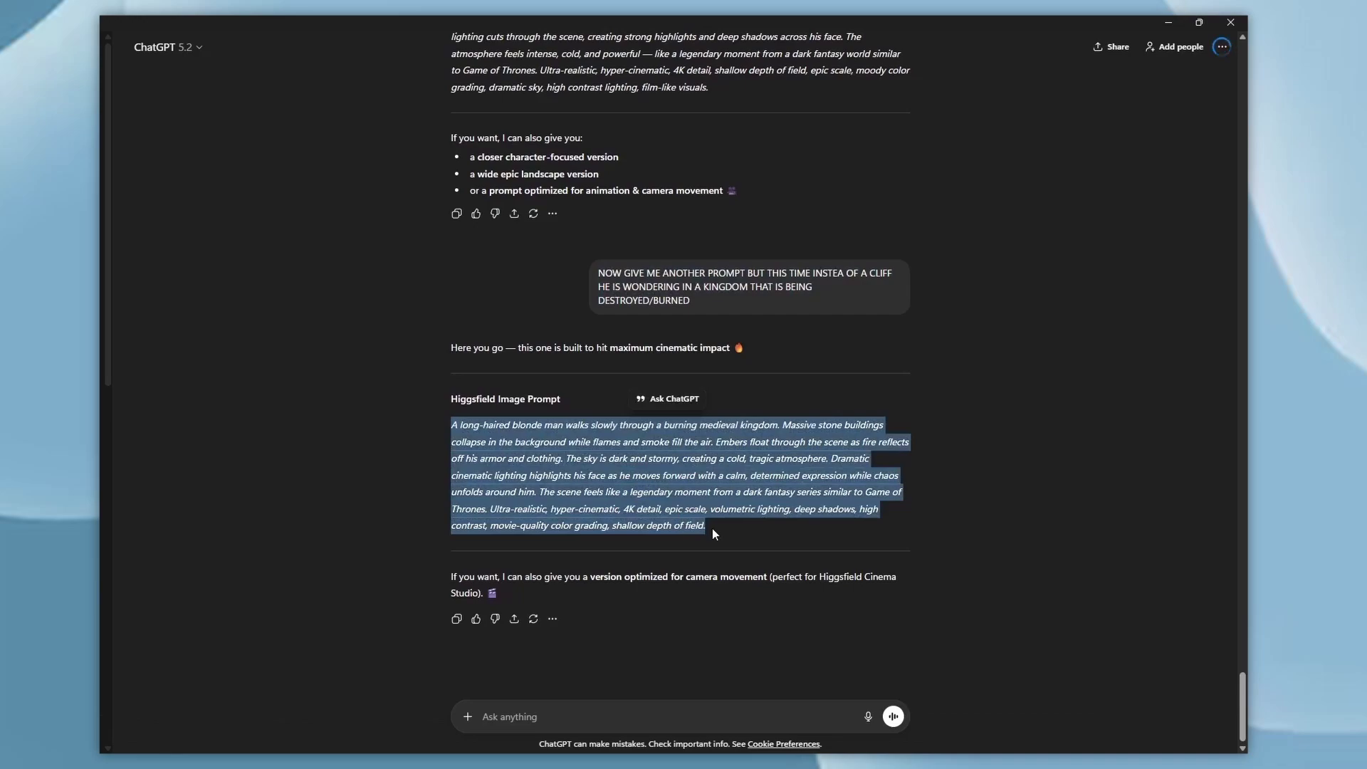
pyautogui.hotkey('alt', 'Tab')
pyautogui.hotkey('ctrl', 'v')
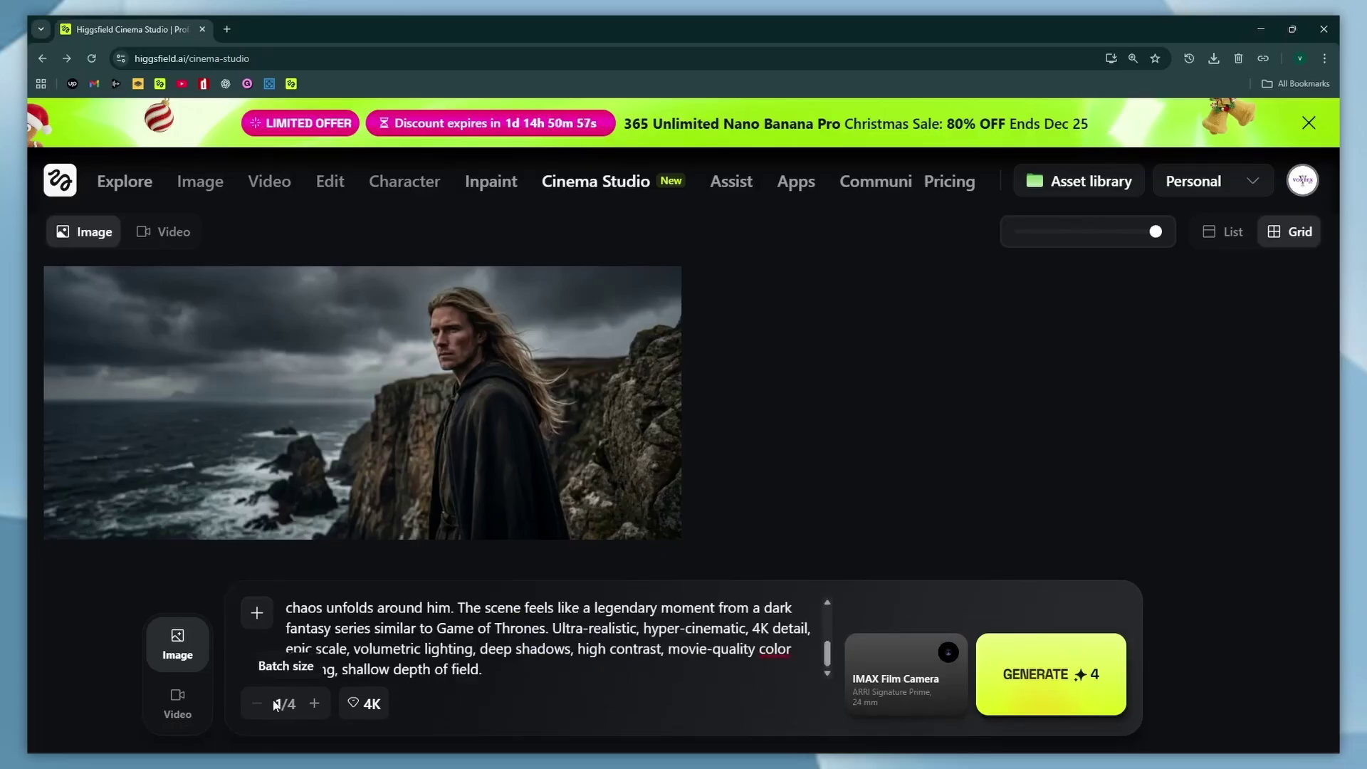
# Generate the burning-kingdom image of the armoured blonde knight and open its detail view.
pyautogui.click(939, 688)
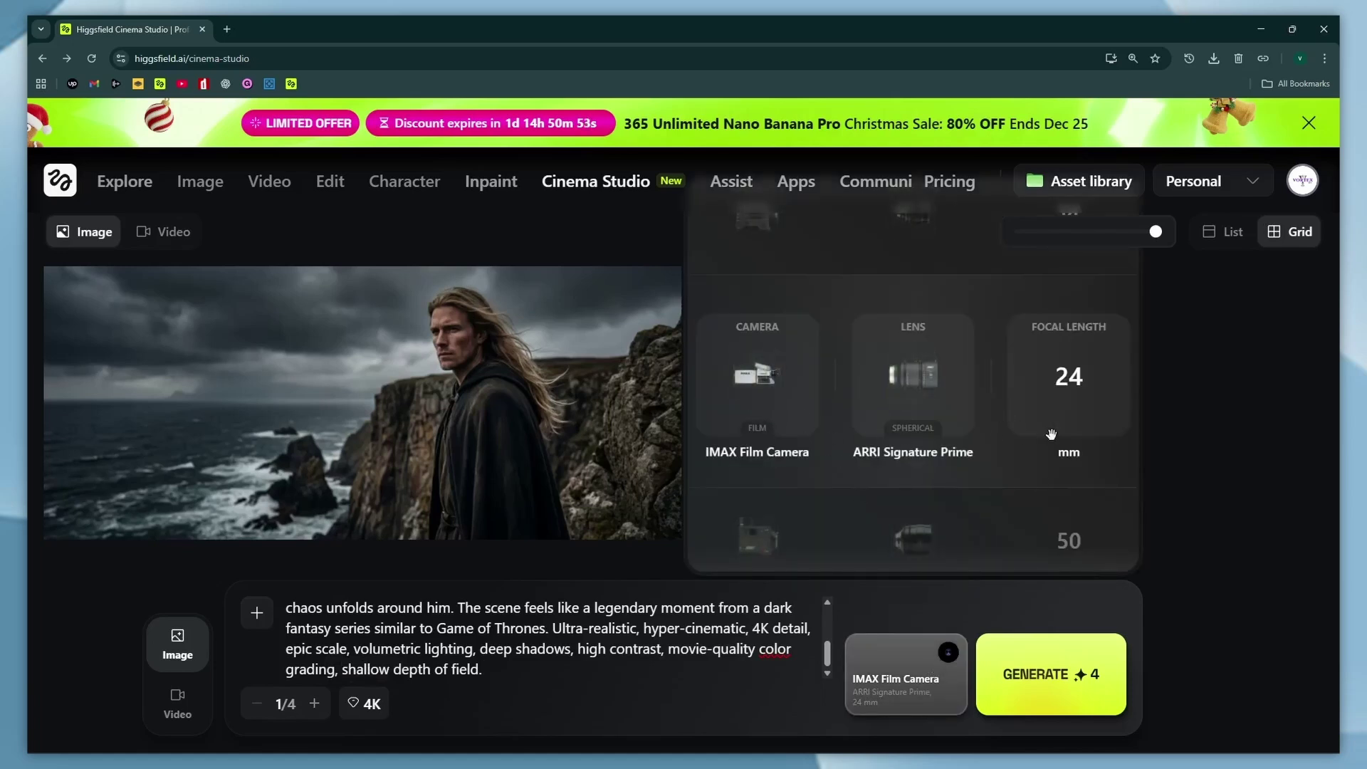
pyautogui.click(1334, 414)
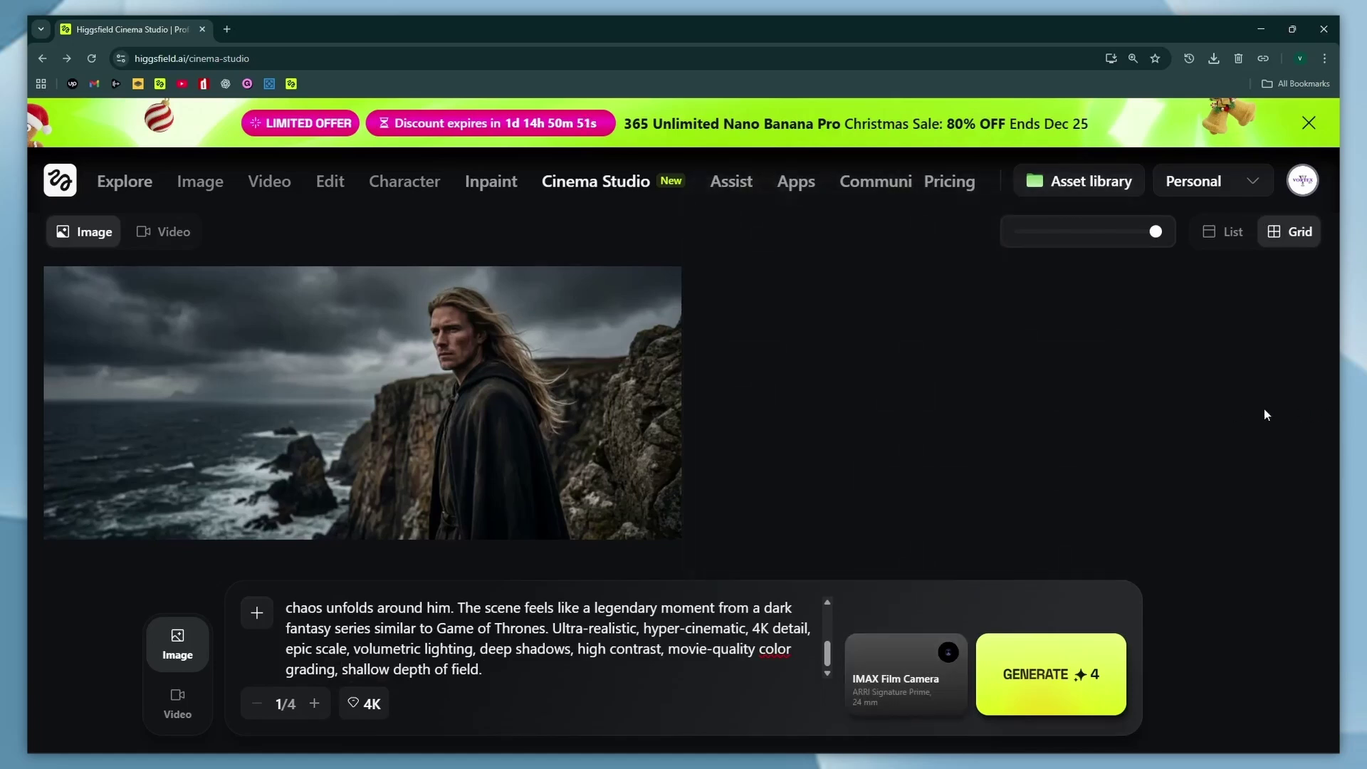
pyautogui.click(1075, 646)
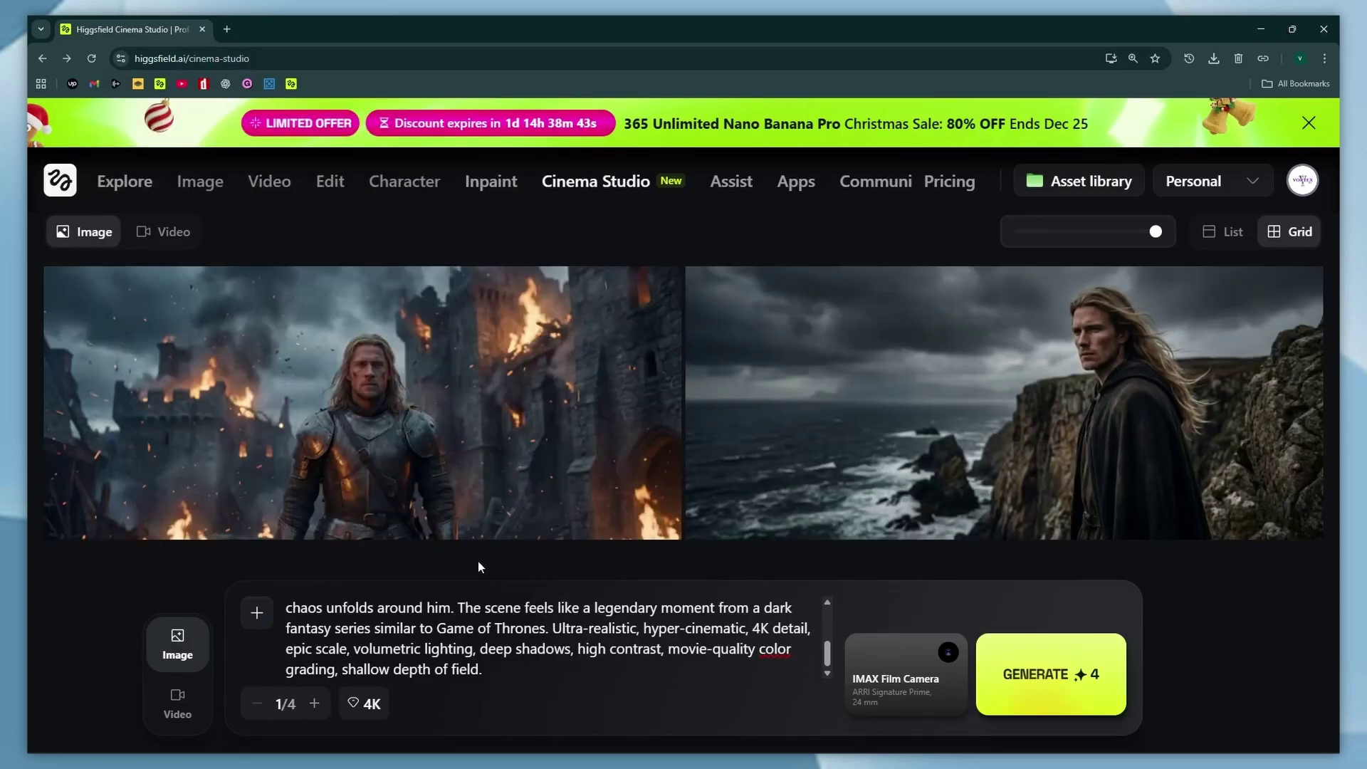
pyautogui.moveTo(350, 426)
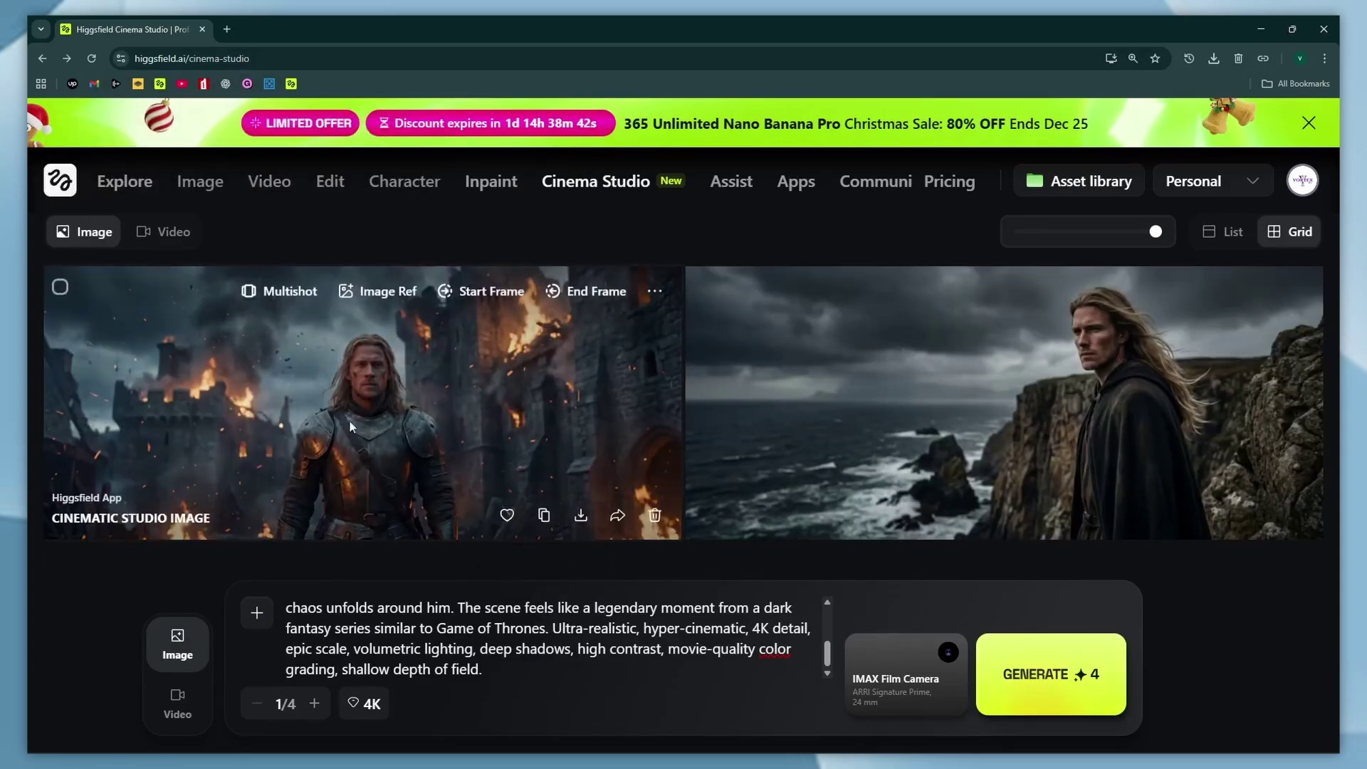
pyautogui.click(438, 421)
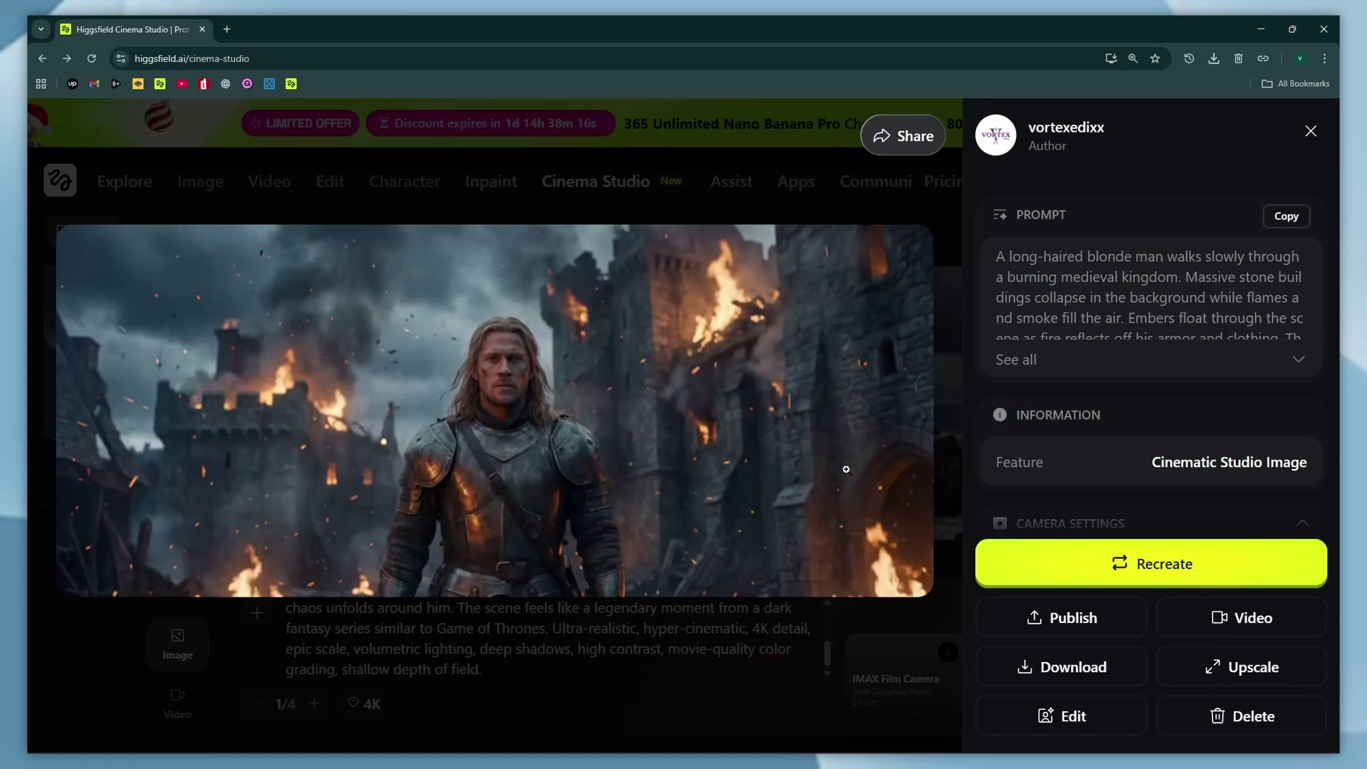
# Upscale the knight image with Topaz and view the upscaled result.
pyautogui.click(1230, 670)
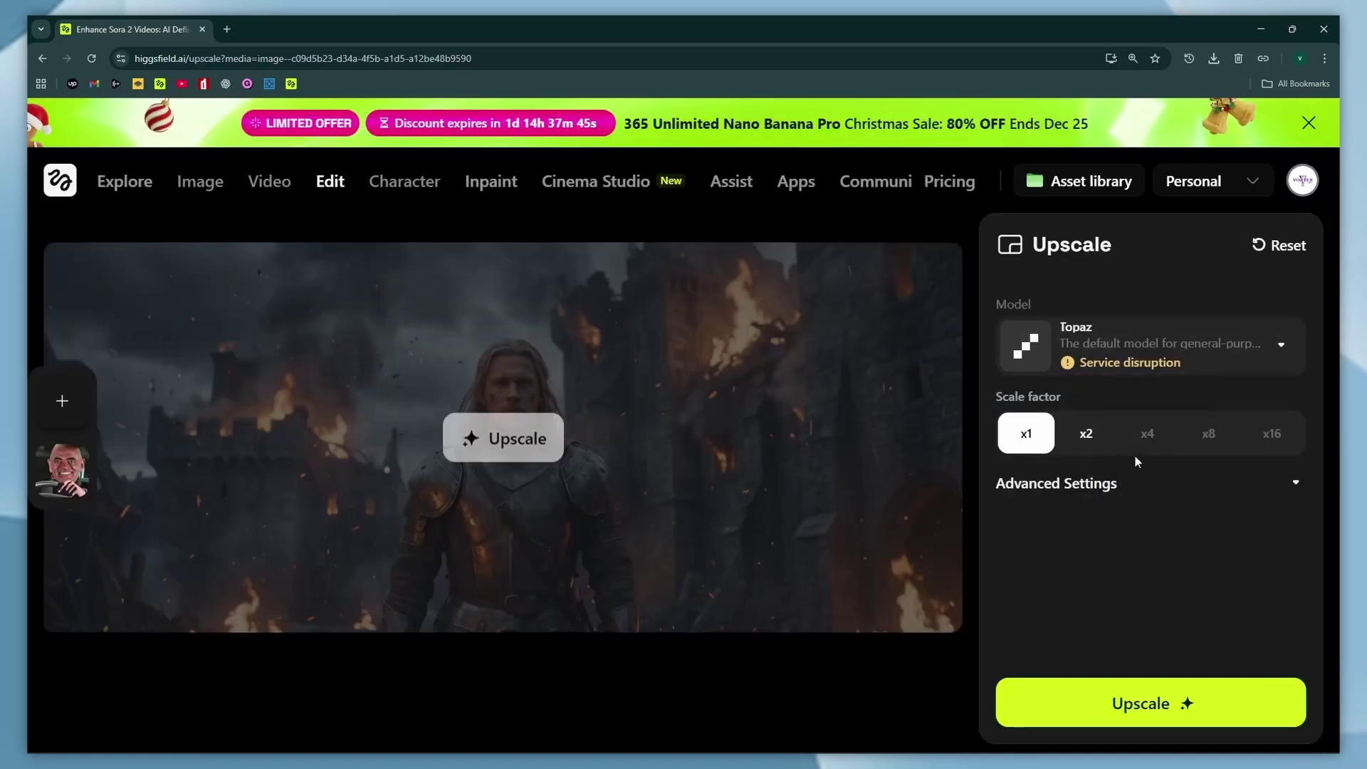
pyautogui.click(1147, 705)
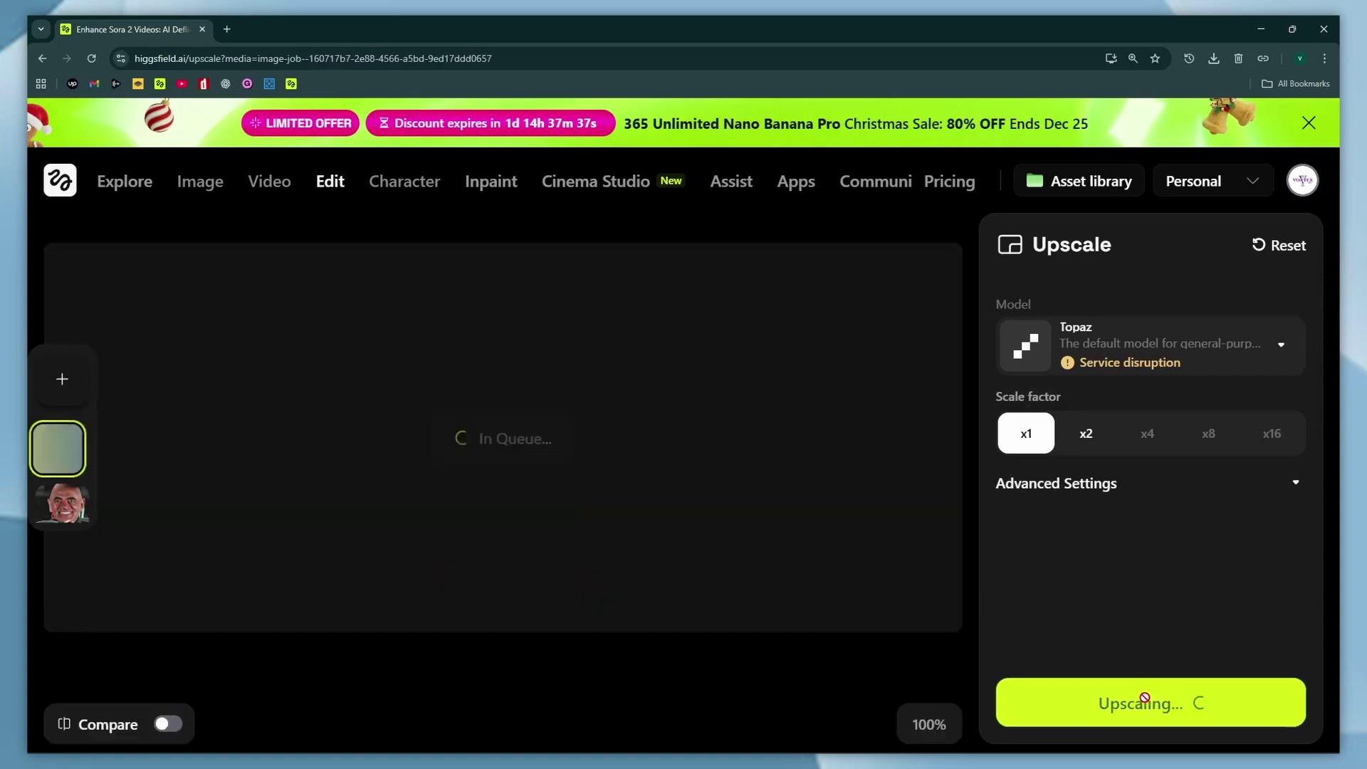
pyautogui.click(516, 705)
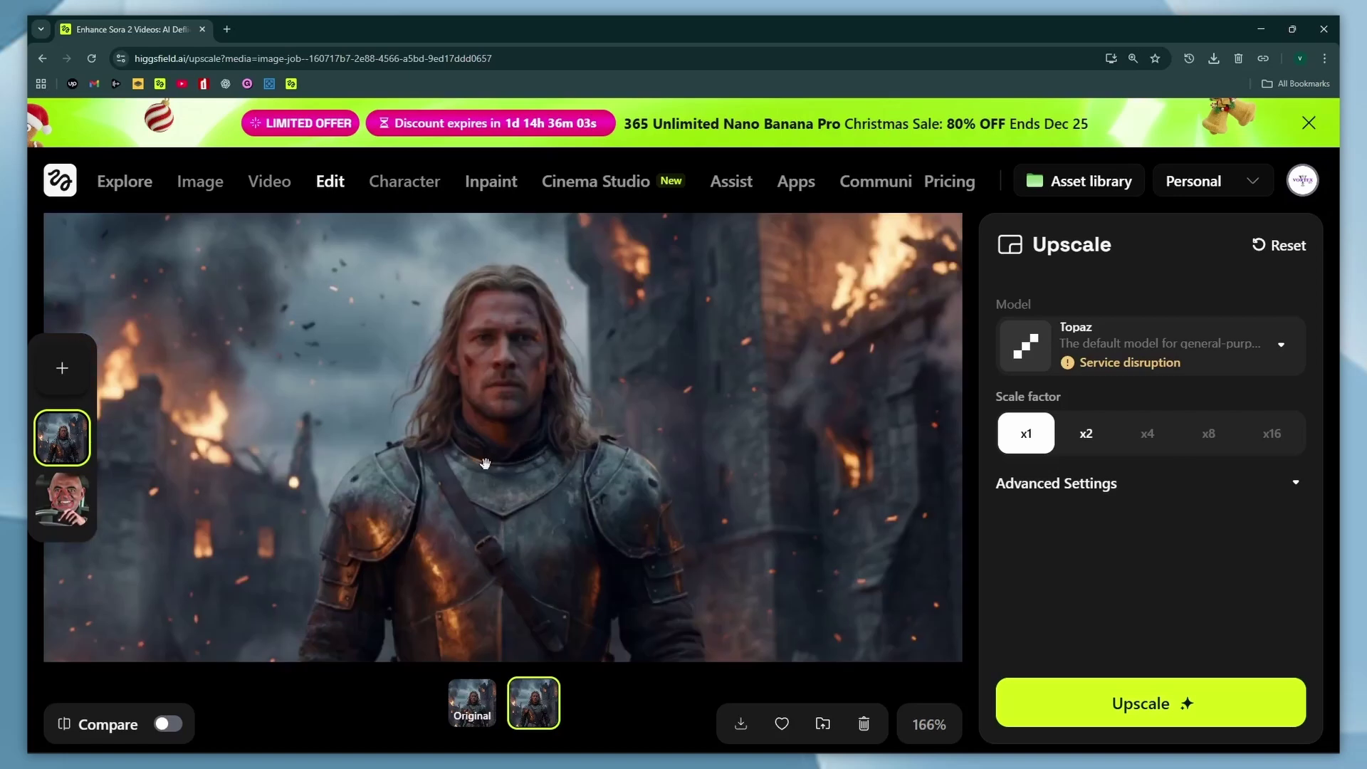
# Download the upscaled knight image as a 22.3 MB PNG and return to Cinema Studio.
pyautogui.scroll(3, 420, 396)
pyautogui.scroll(-4, 421, 396)
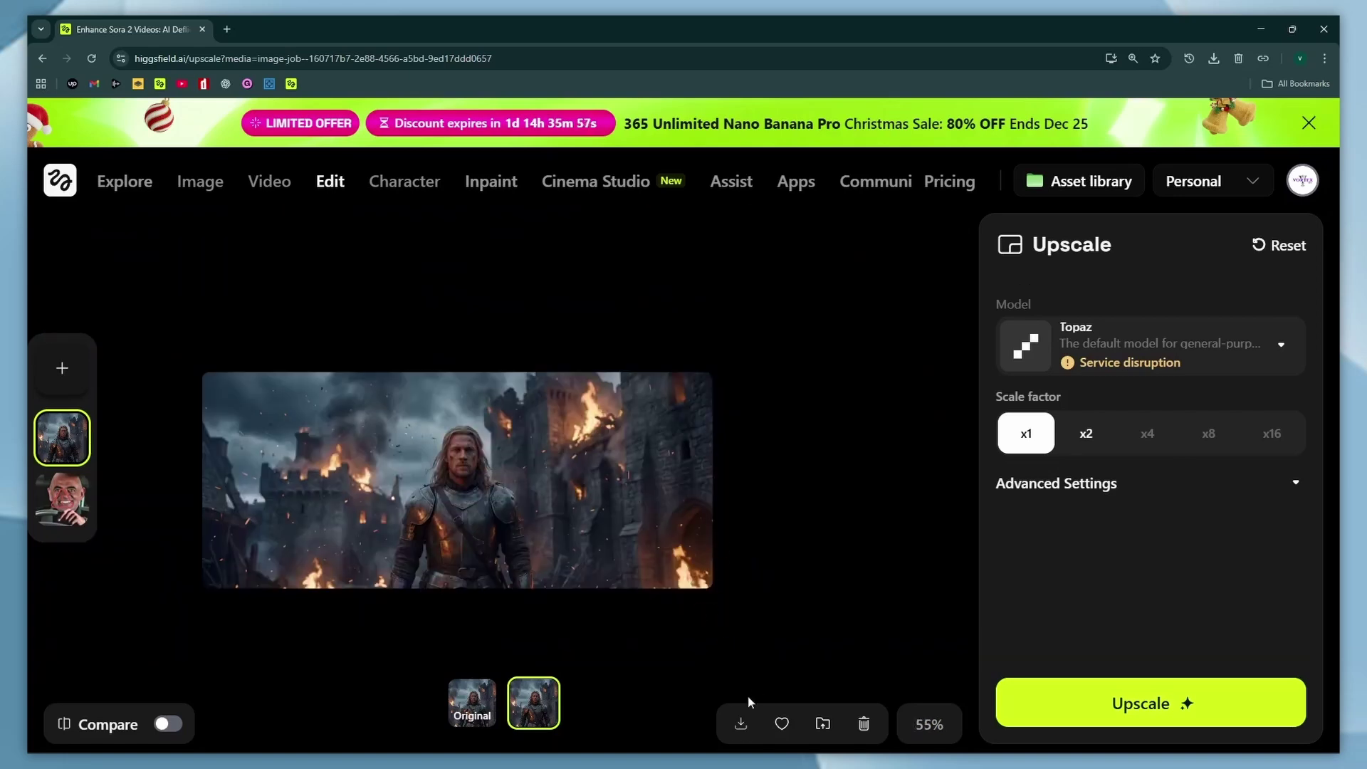
pyautogui.click(741, 724)
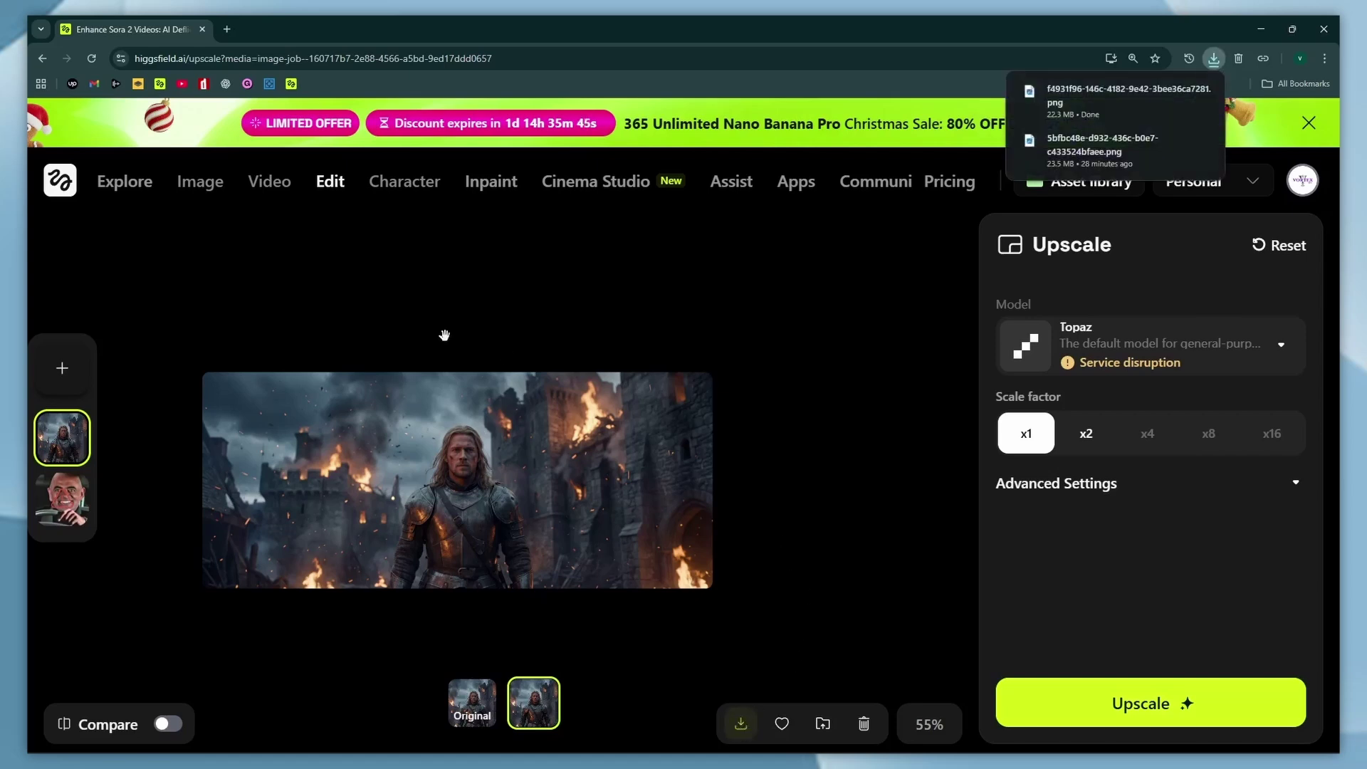
pyautogui.click(42, 58)
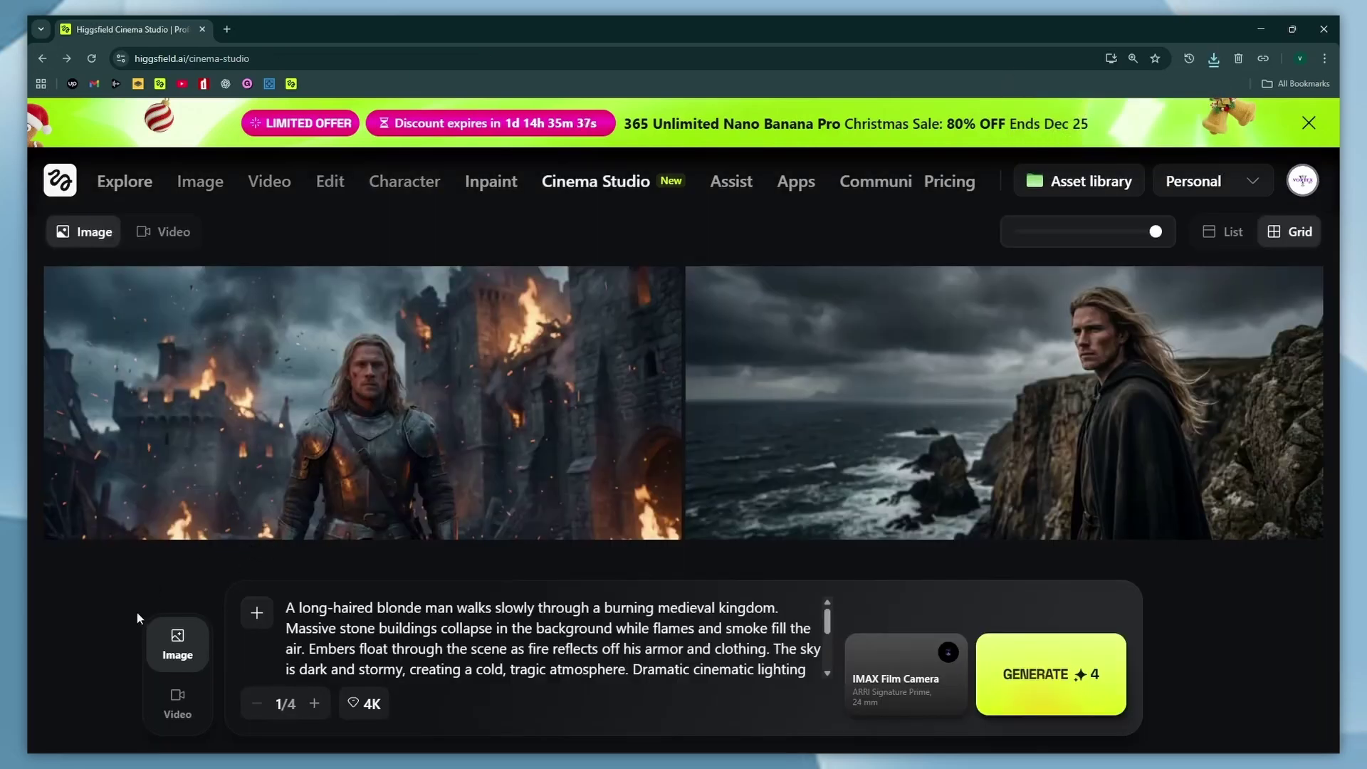
# Switch to Video mode, removing the Orbit around movement and the old prompt.
pyautogui.click(178, 708)
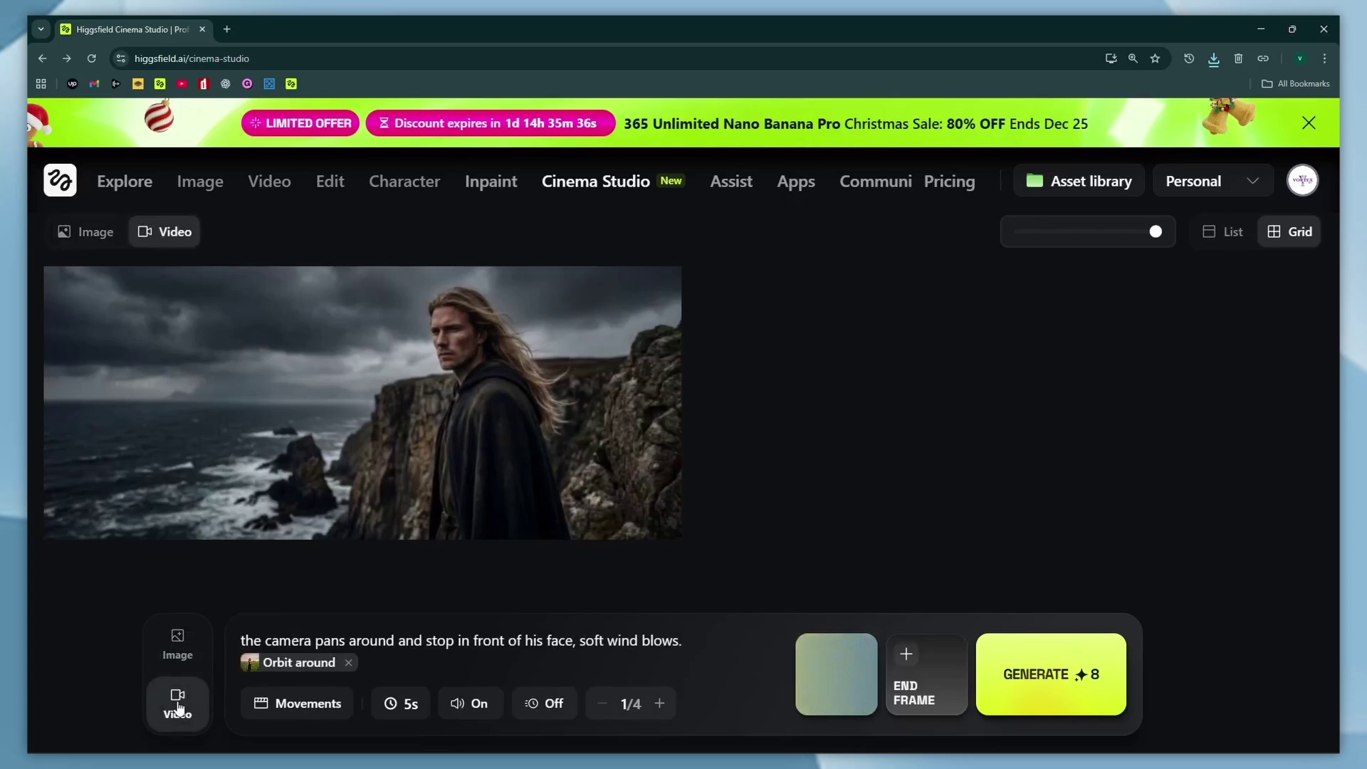
pyautogui.click(349, 663)
pyautogui.moveTo(686, 640); pyautogui.dragTo(222, 623)
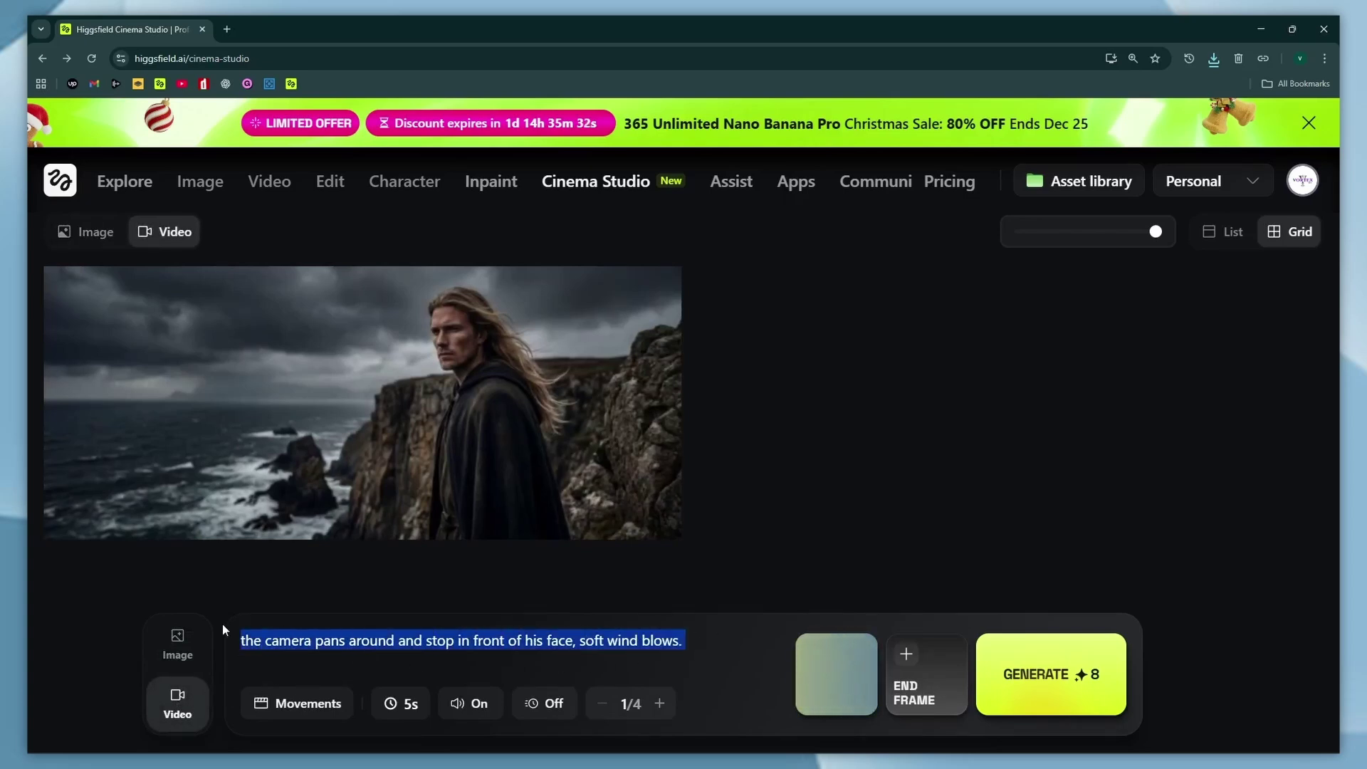
pyautogui.press('BackSpace')
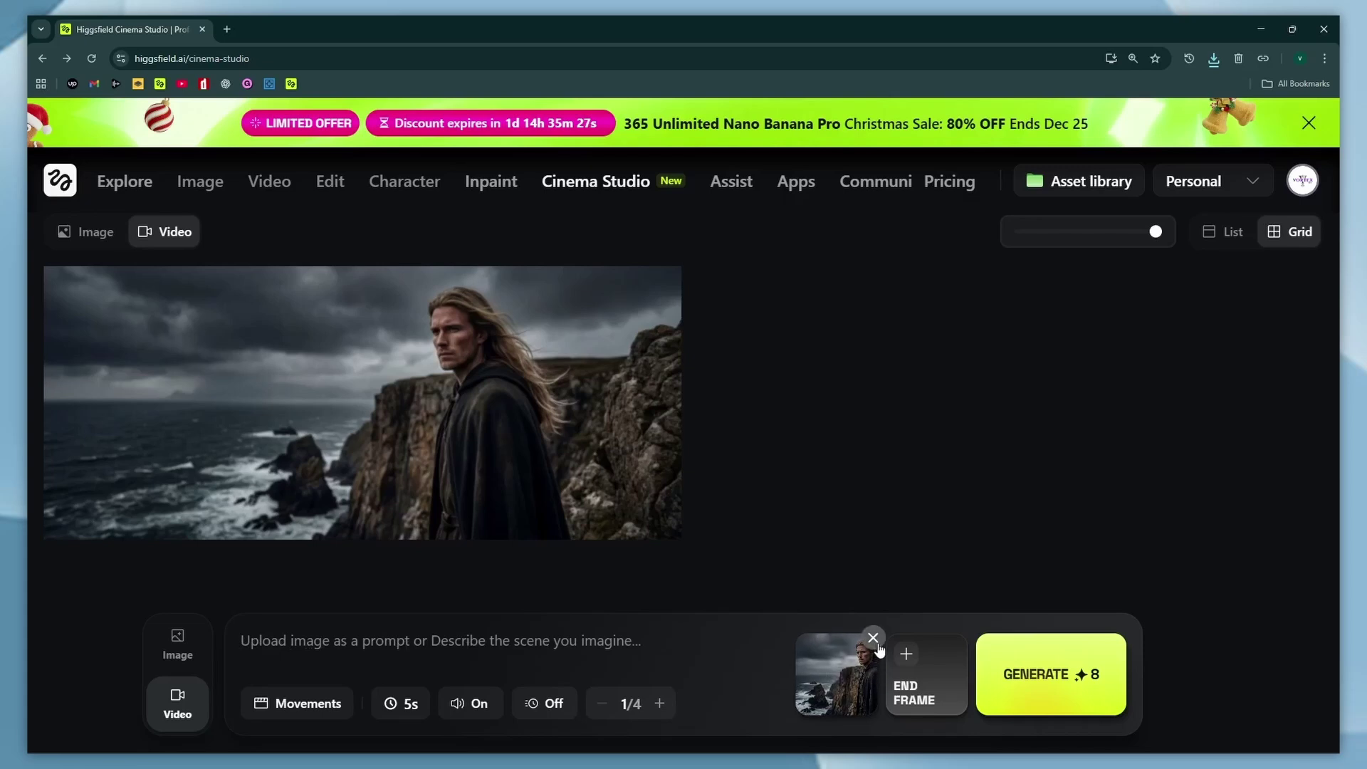
# Replace the previous start frame with the uploaded upscaled knight image.
pyautogui.click(878, 641)
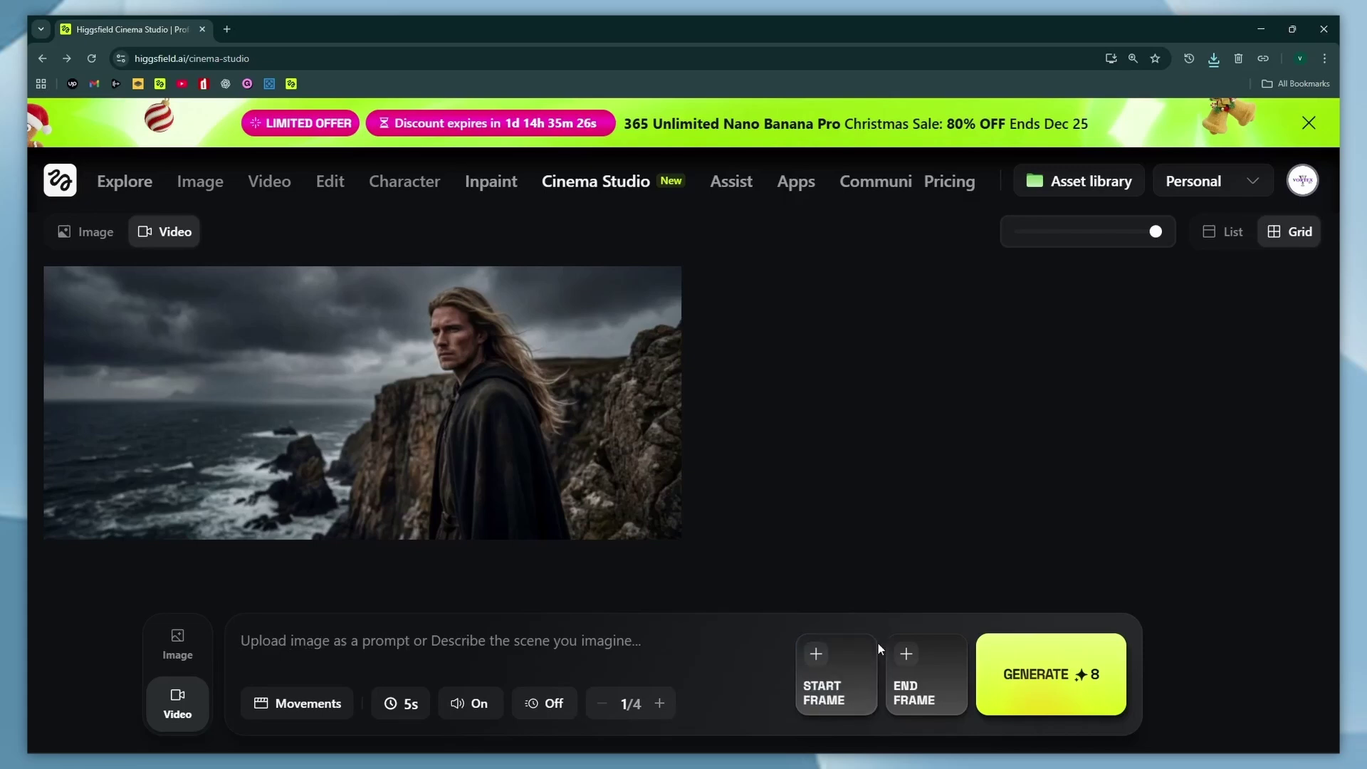
pyautogui.click(817, 655)
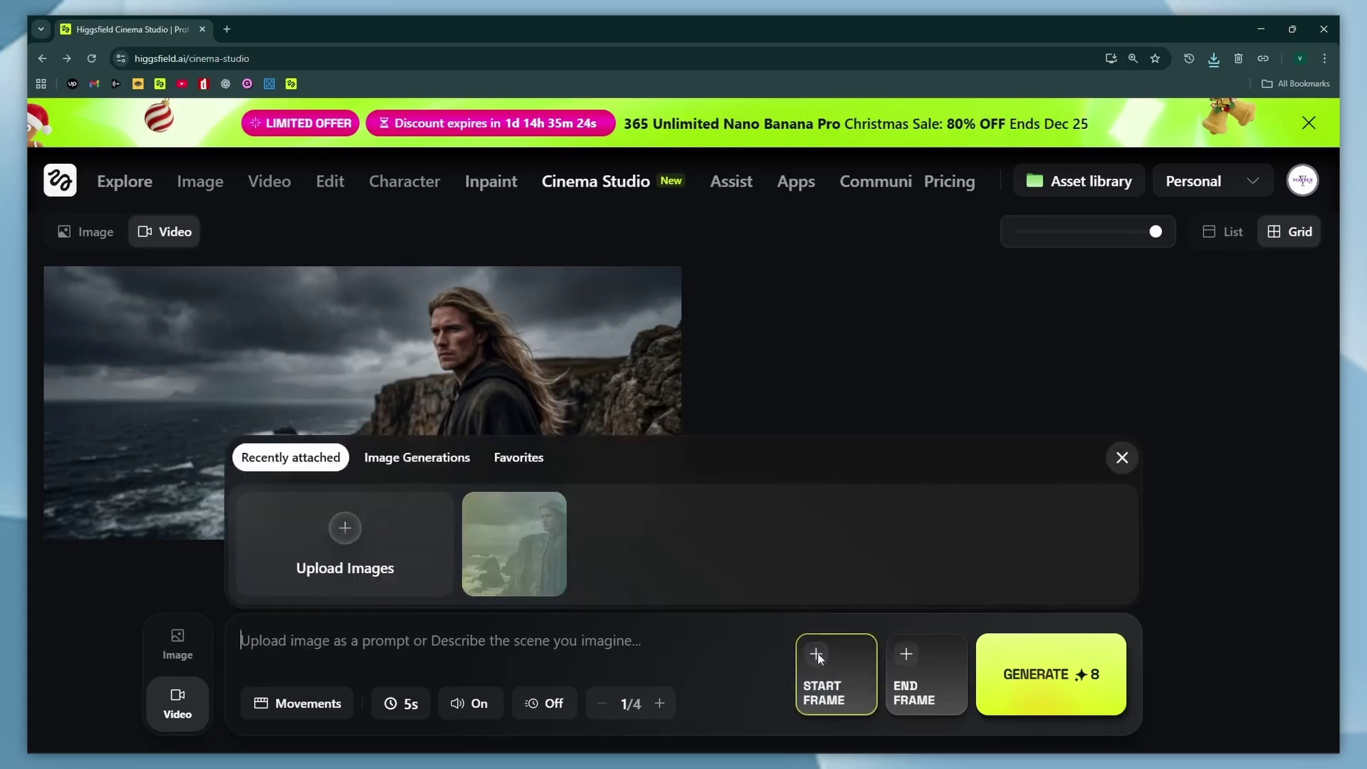
pyautogui.click(342, 531)
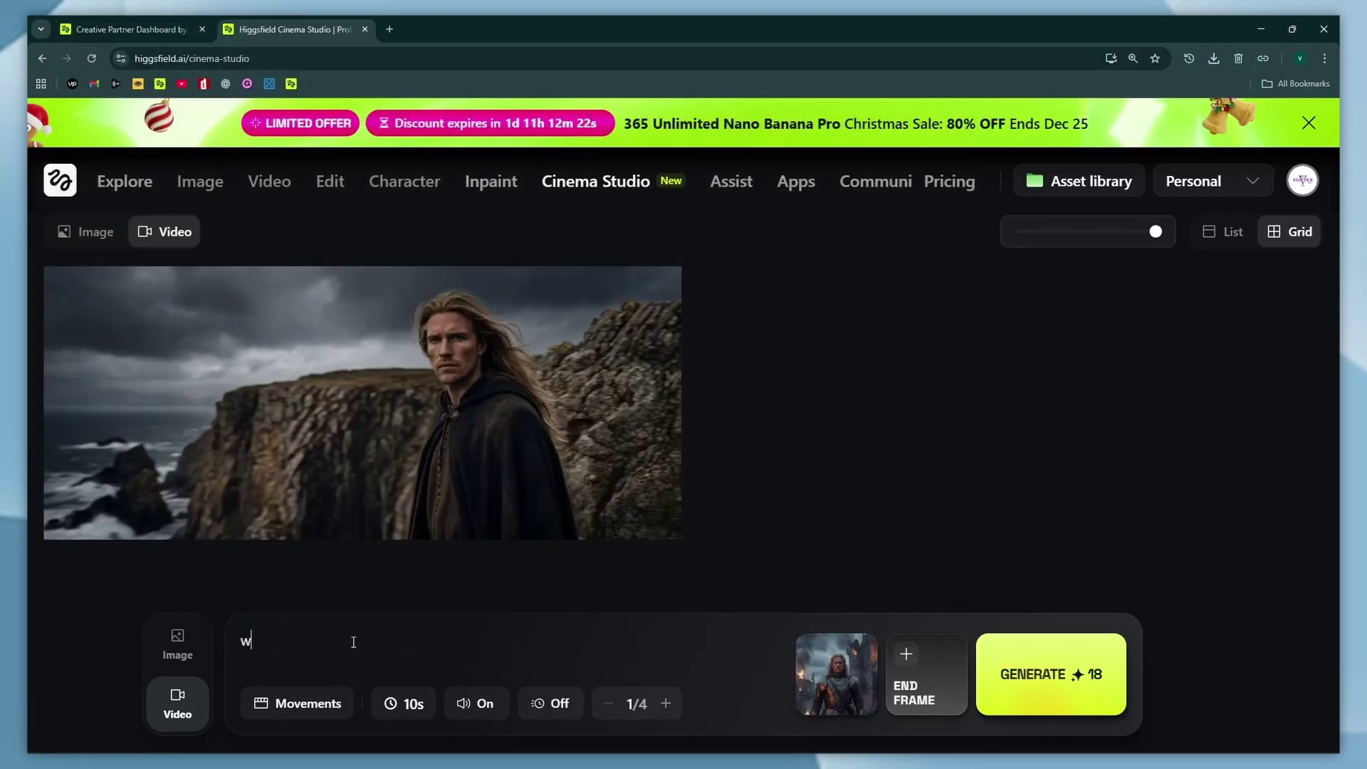
# Generate a slow-motion Zoom Out video prompted 'forward, buildings falling, knights fighting in background' and open it.
pyautogui.write('forward, buildings falling, knights fighting in backgro')
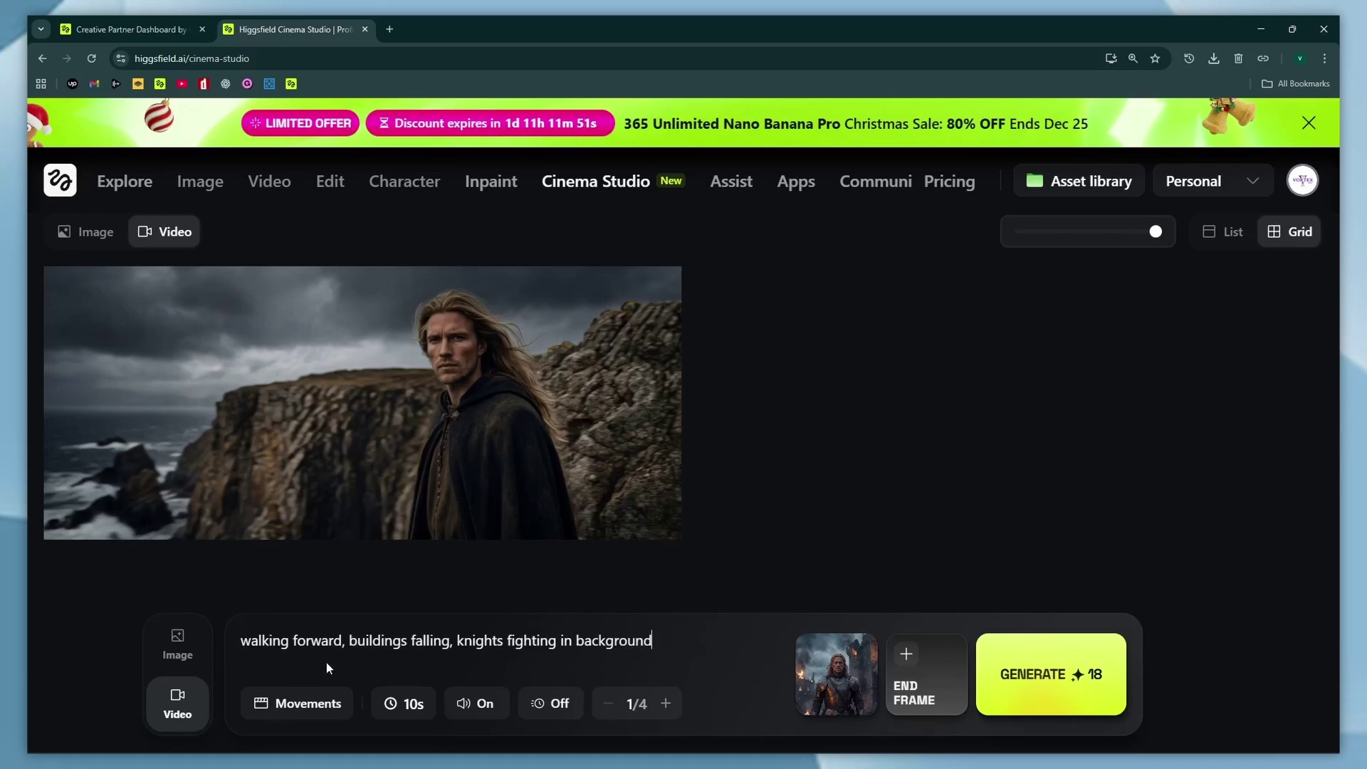
pyautogui.write('und')
pyautogui.click(307, 704)
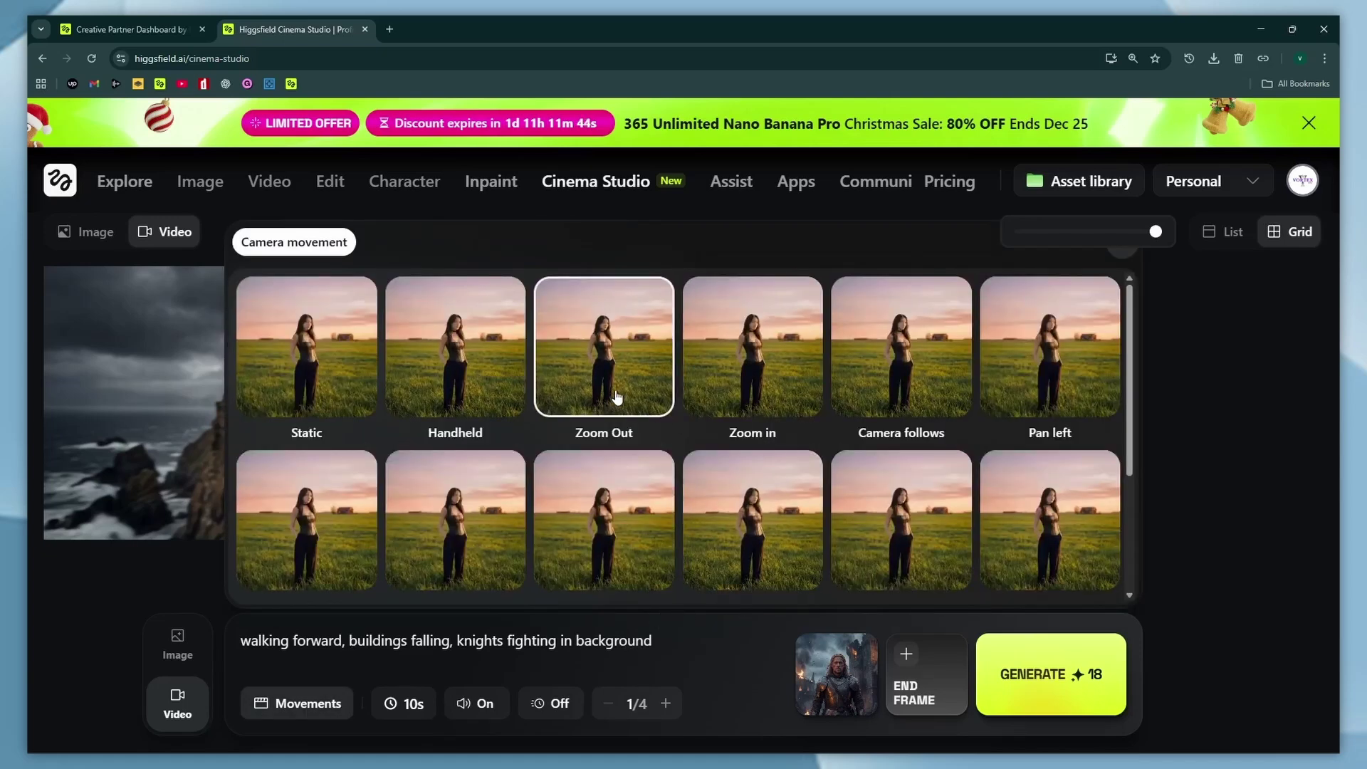
pyautogui.click(617, 397)
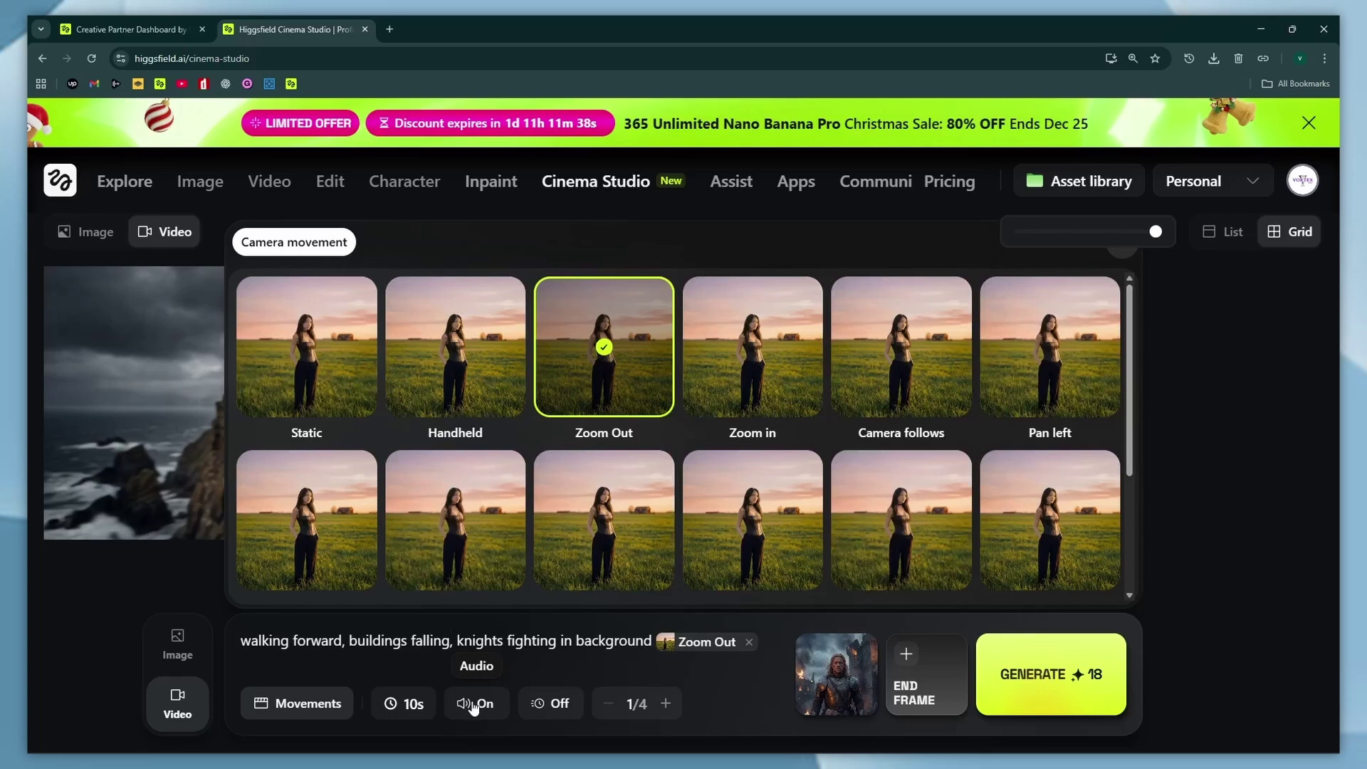
pyautogui.click(557, 707)
pyautogui.click(1079, 668)
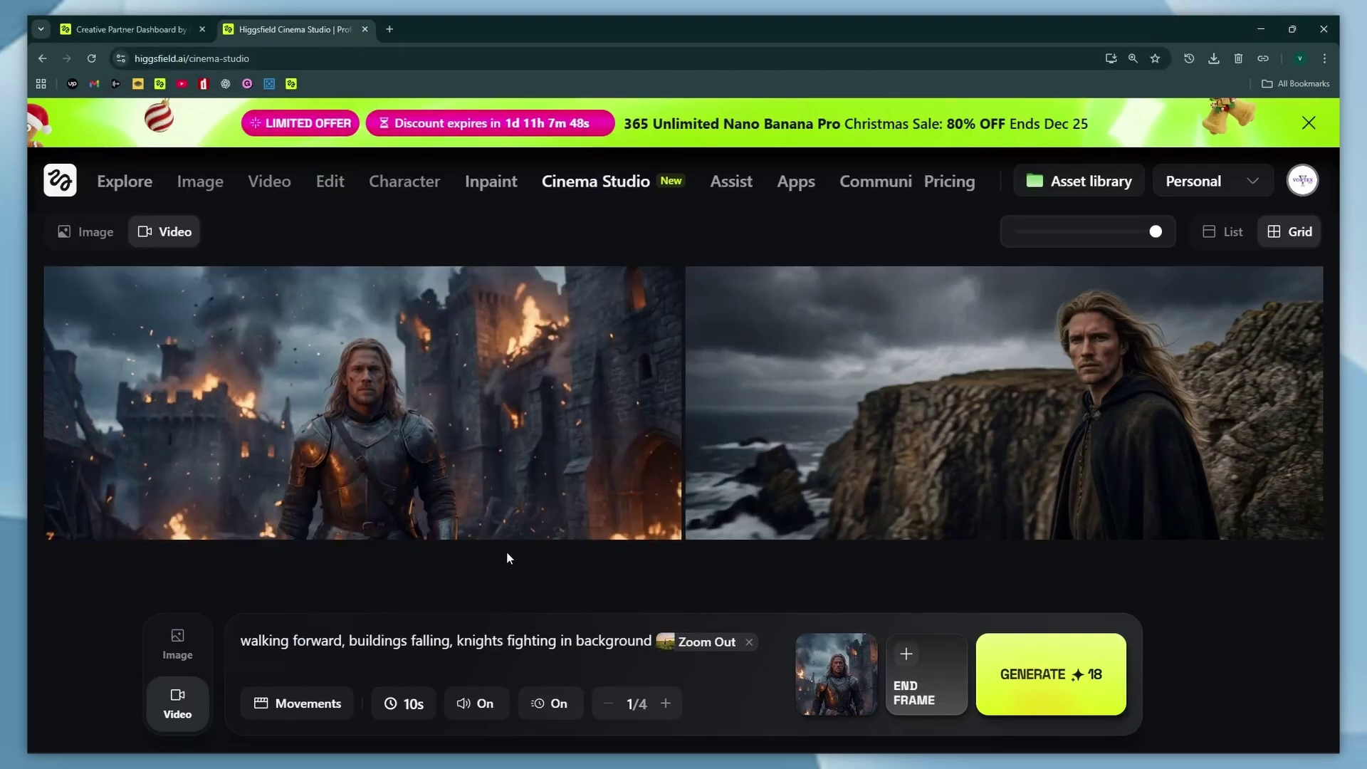
pyautogui.click(458, 456)
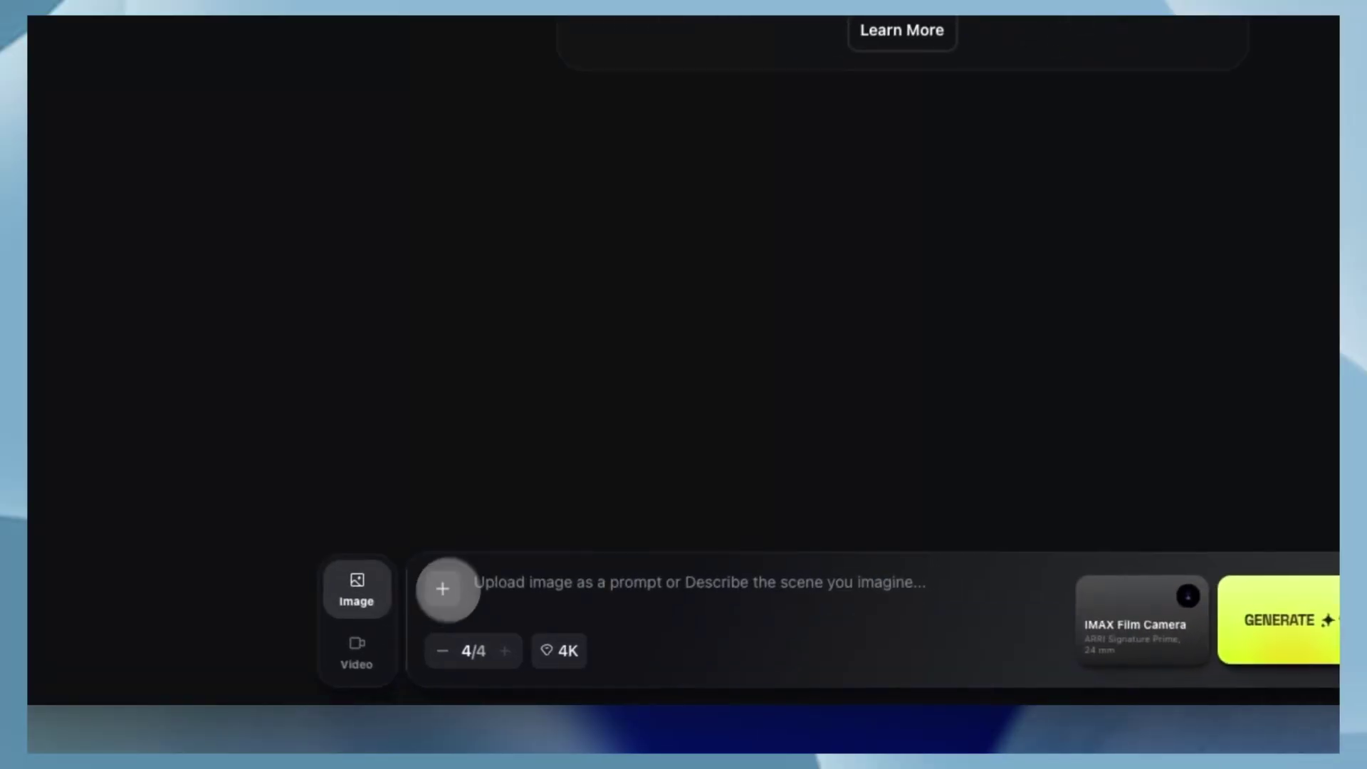
# Attach the Santa photo and prompt a flying-sleigh police helicopter chase over a glowing city.
pyautogui.click(498, 658)
pyautogui.click(615, 612)
pyautogui.click(567, 588)
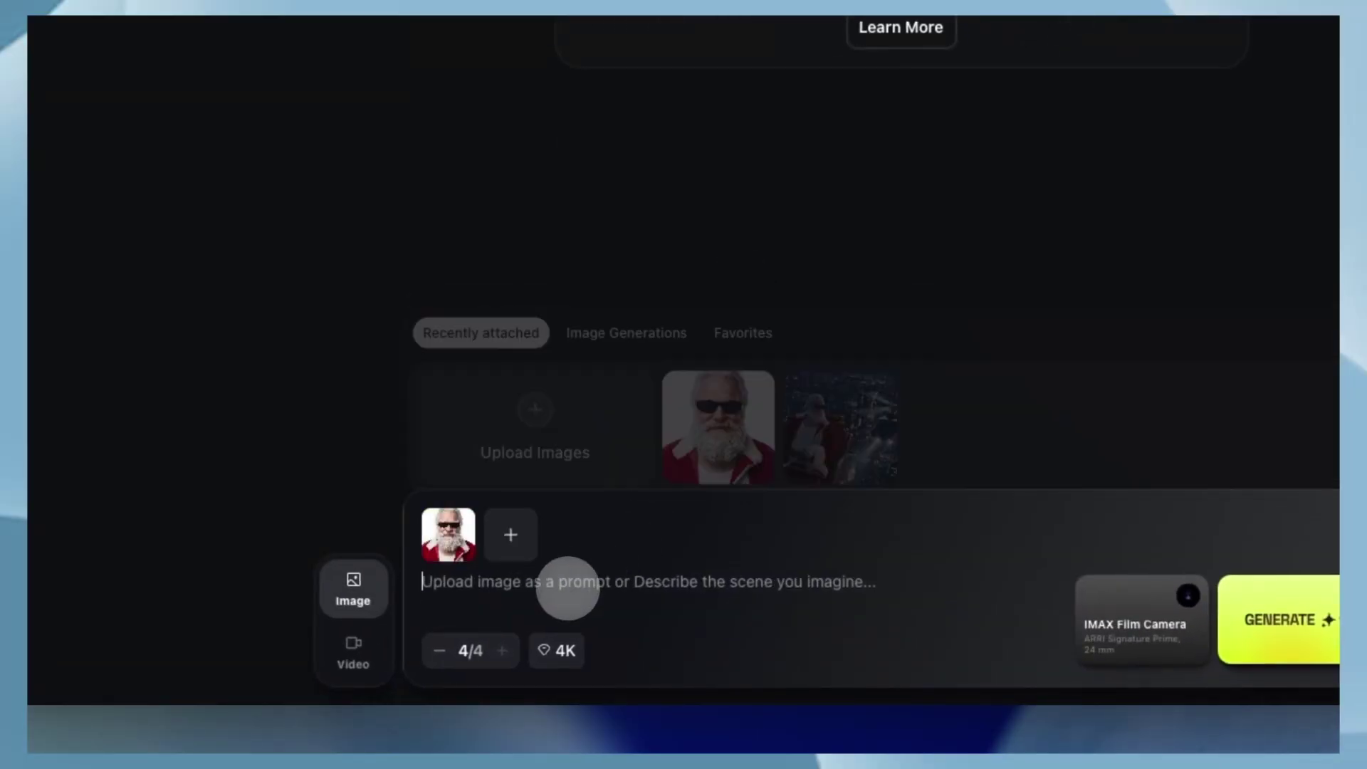
pyautogui.write('on a flying sleigh, police helicopter chase ove')
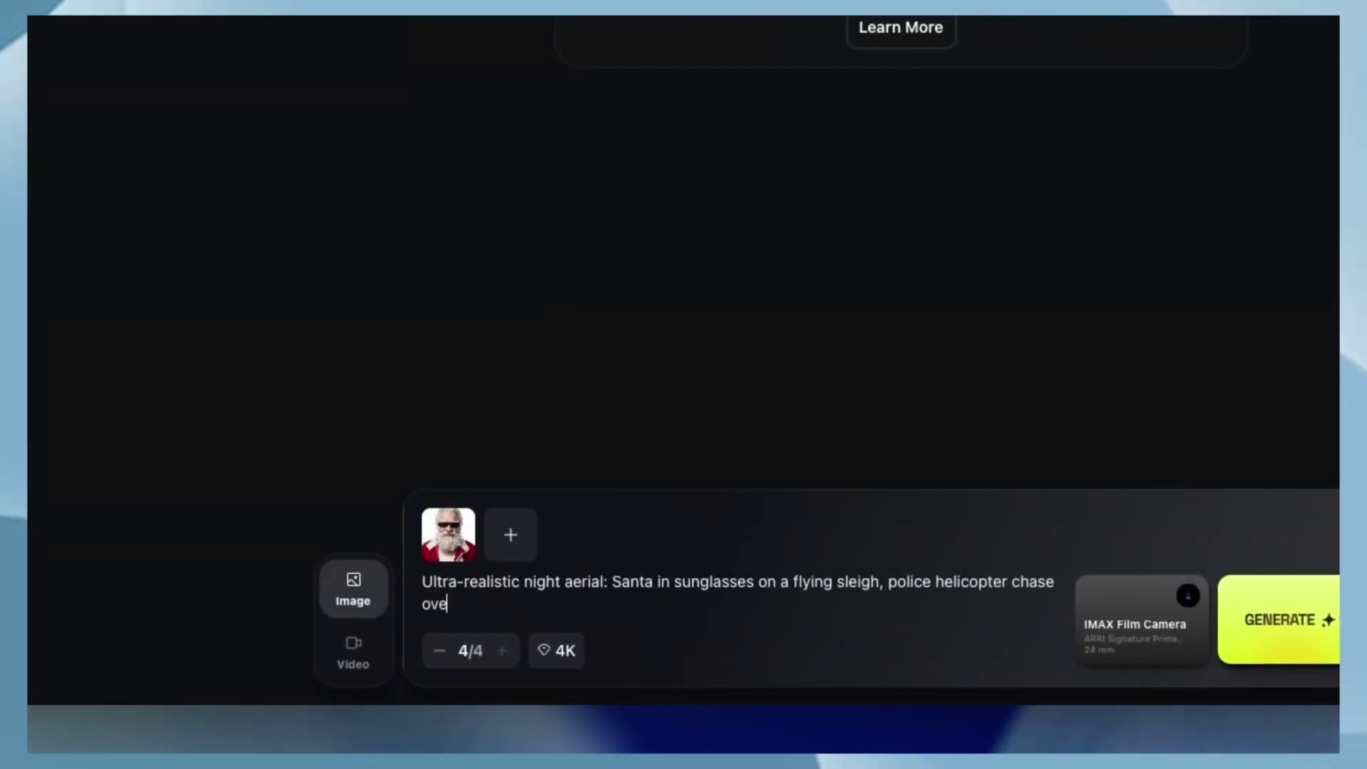
pyautogui.write('r a glowing city, cinematic teal-orange, epic IMAX action.')
# Set the lens to Panavision C-Series and generate the Santa images.
pyautogui.click(1141, 620)
pyautogui.click(778, 284)
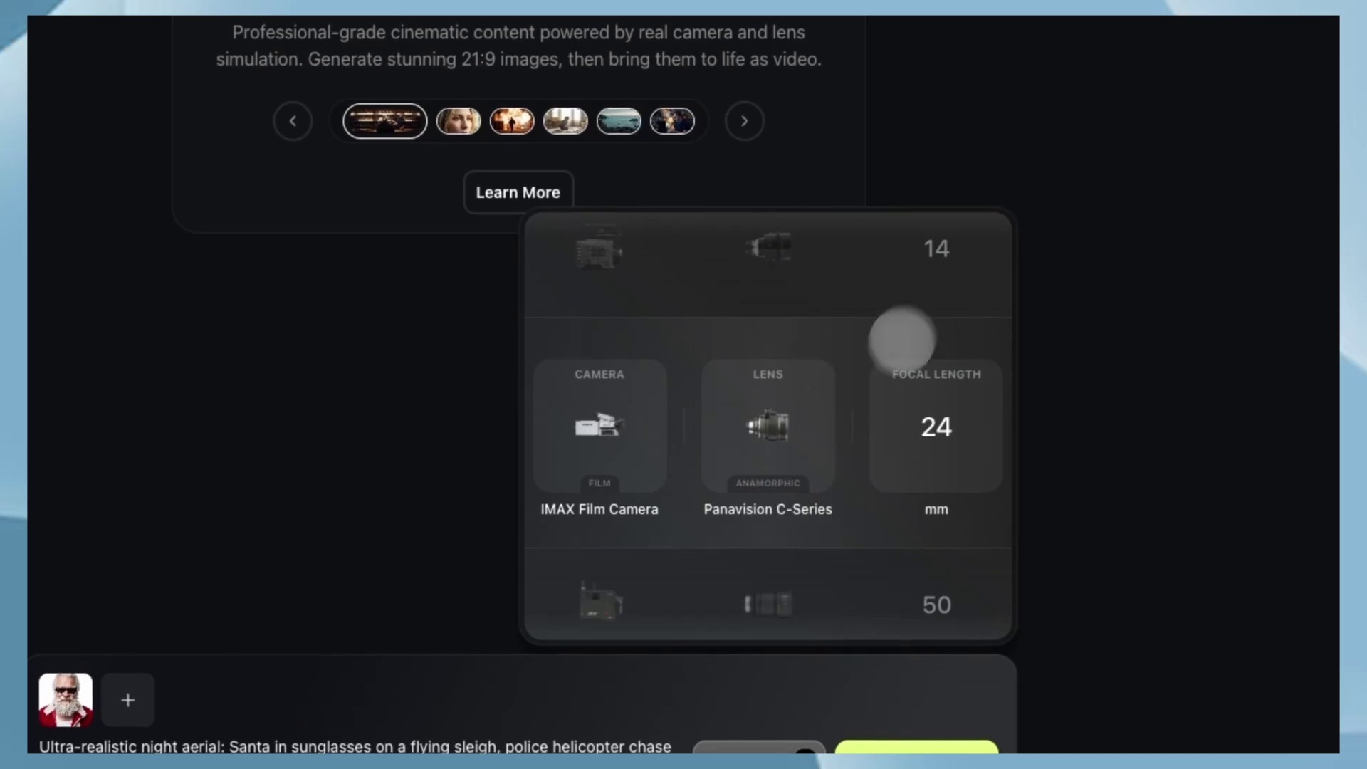
pyautogui.moveTo(903, 345); pyautogui.dragTo(905, 538)
pyautogui.click(855, 726)
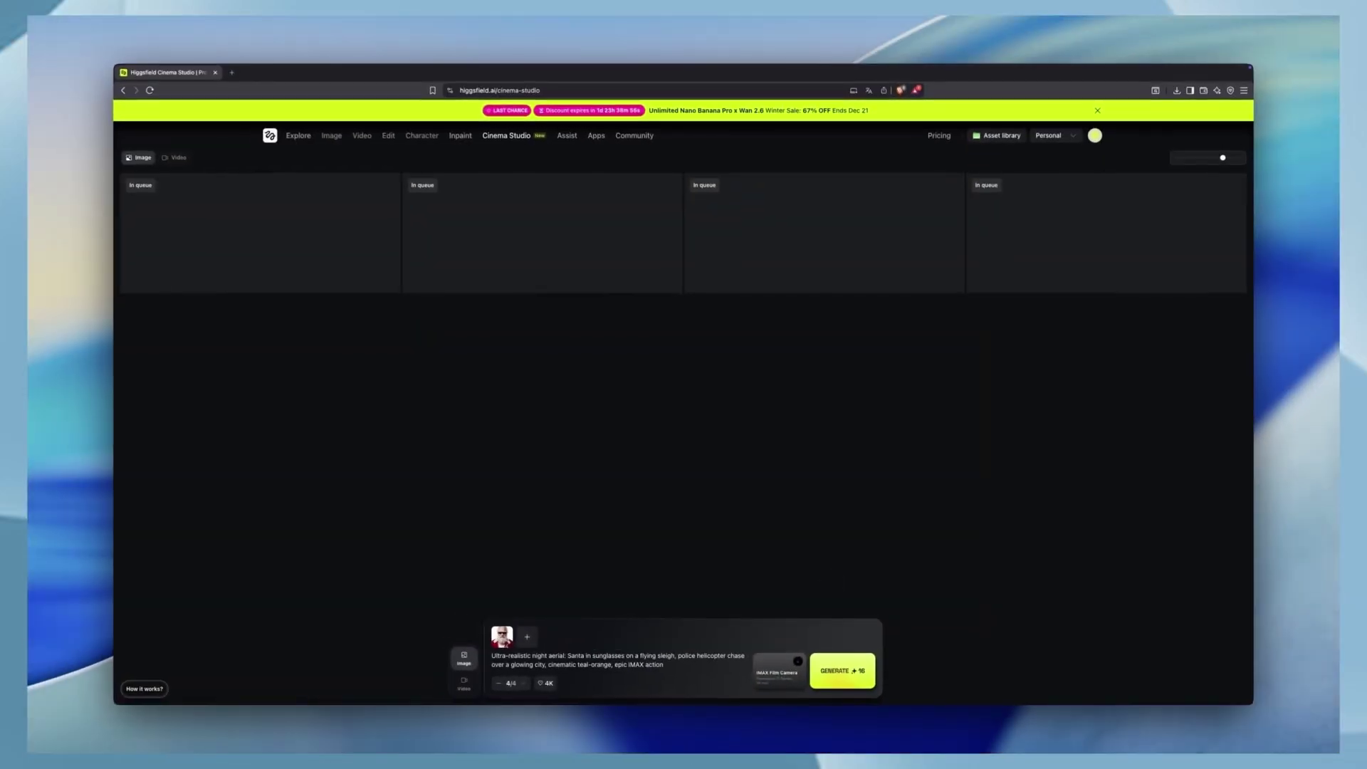